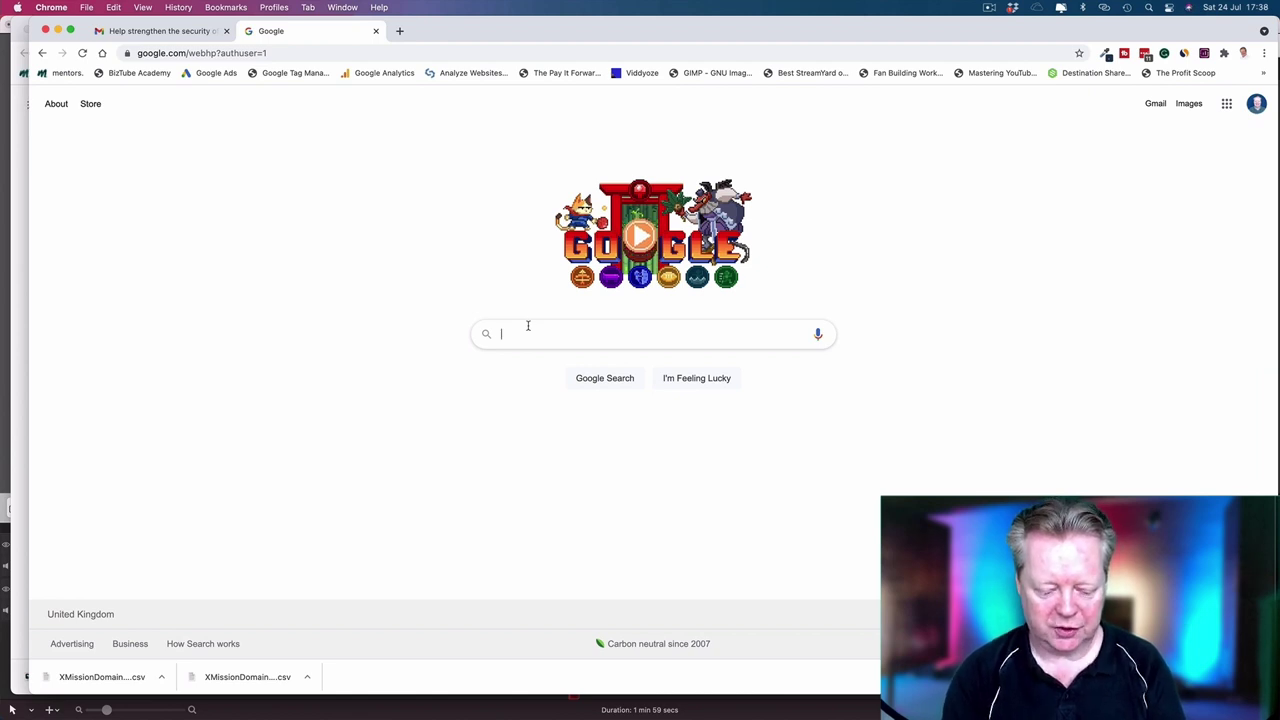
# Step: Search Google for "commission junction" and open the CJ Affiliate website from the results
pyautogui.write('Commission Junc')
pyautogui.press('Down')
pyautogui.press('Return')
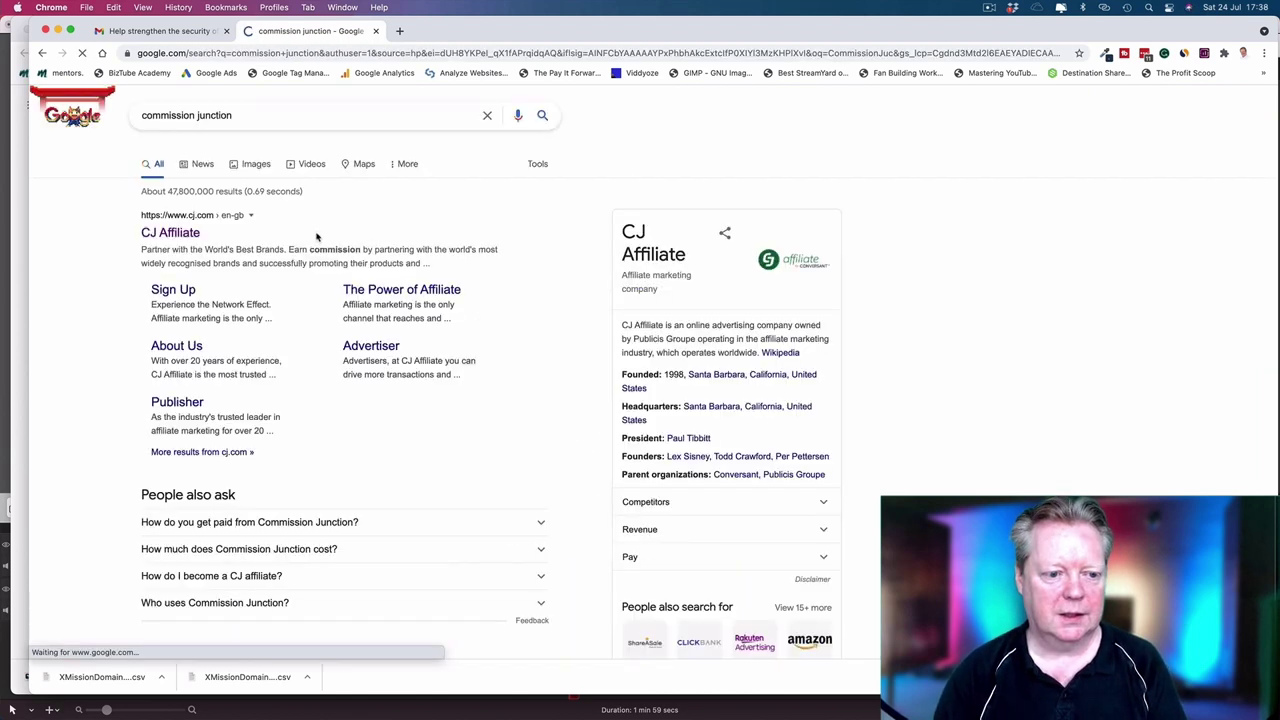
pyautogui.click(171, 233)
# Step: Look over the CJ Affiliate homepage, open the publisher sign-up form and dismiss the "What is a CJ Publisher?" information
pyautogui.scroll(-5, 840, 239)
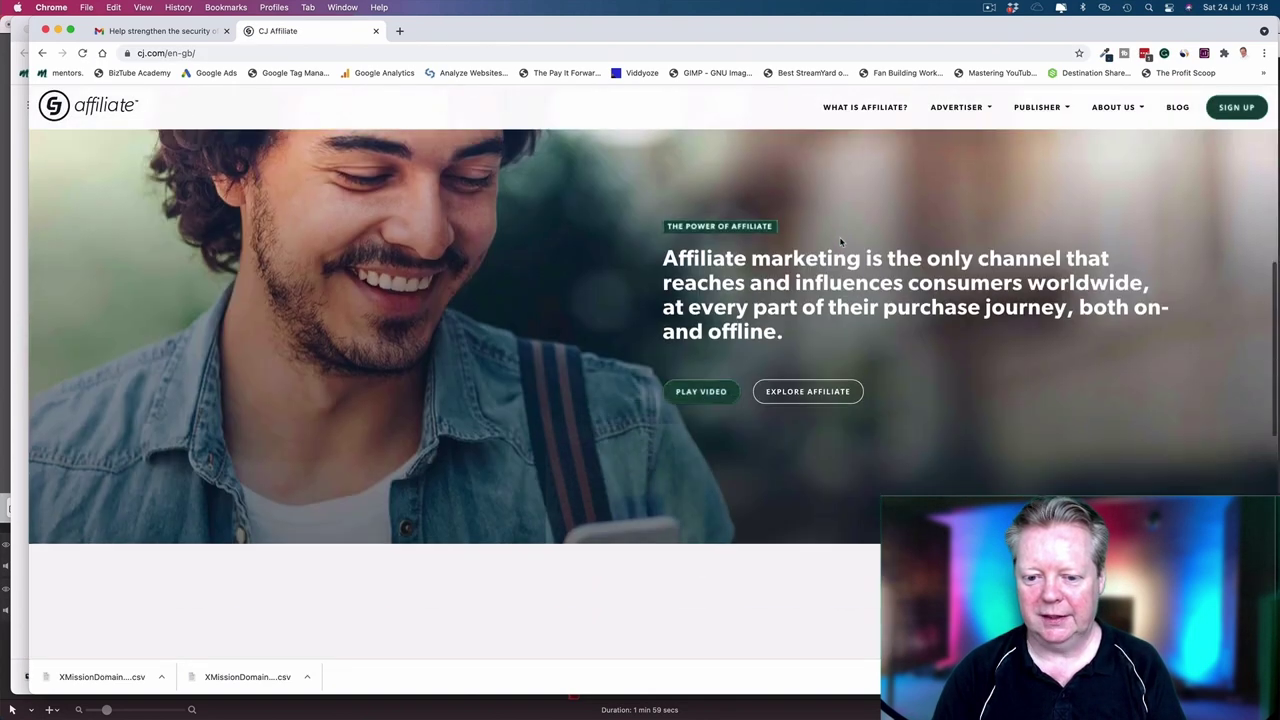
pyautogui.scroll(-3, 840, 239)
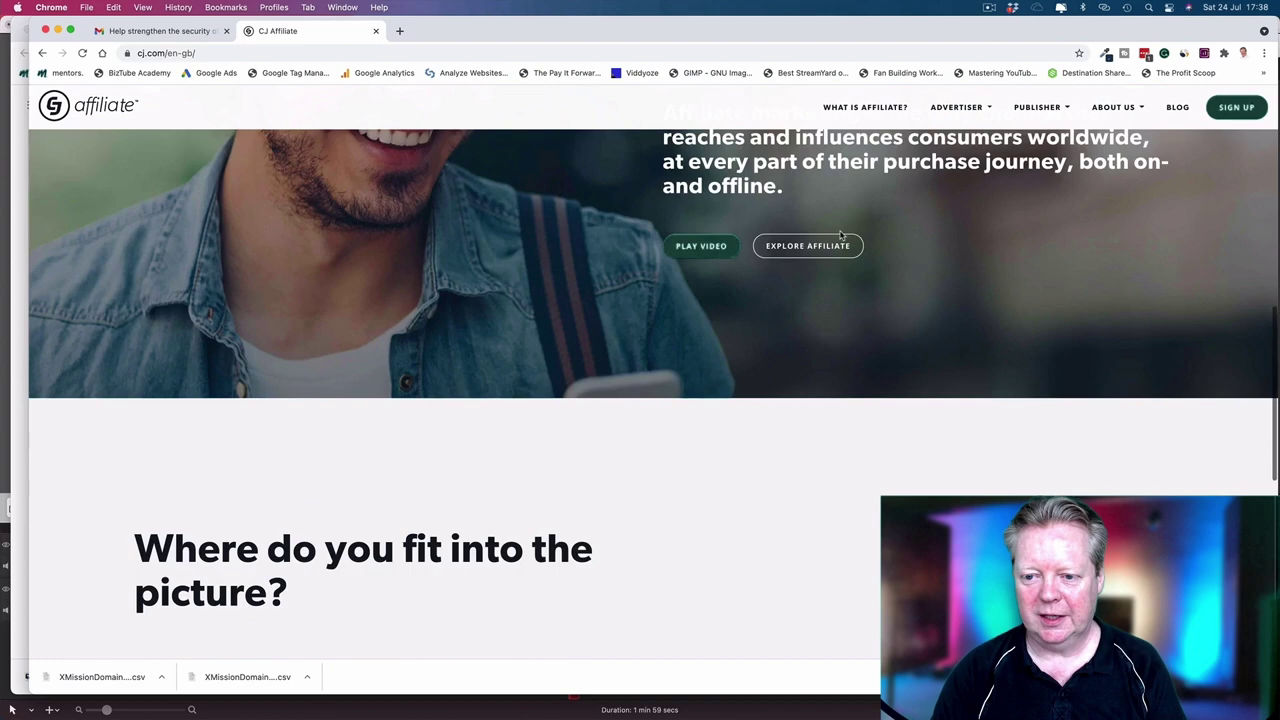
pyautogui.scroll(-3, 840, 235)
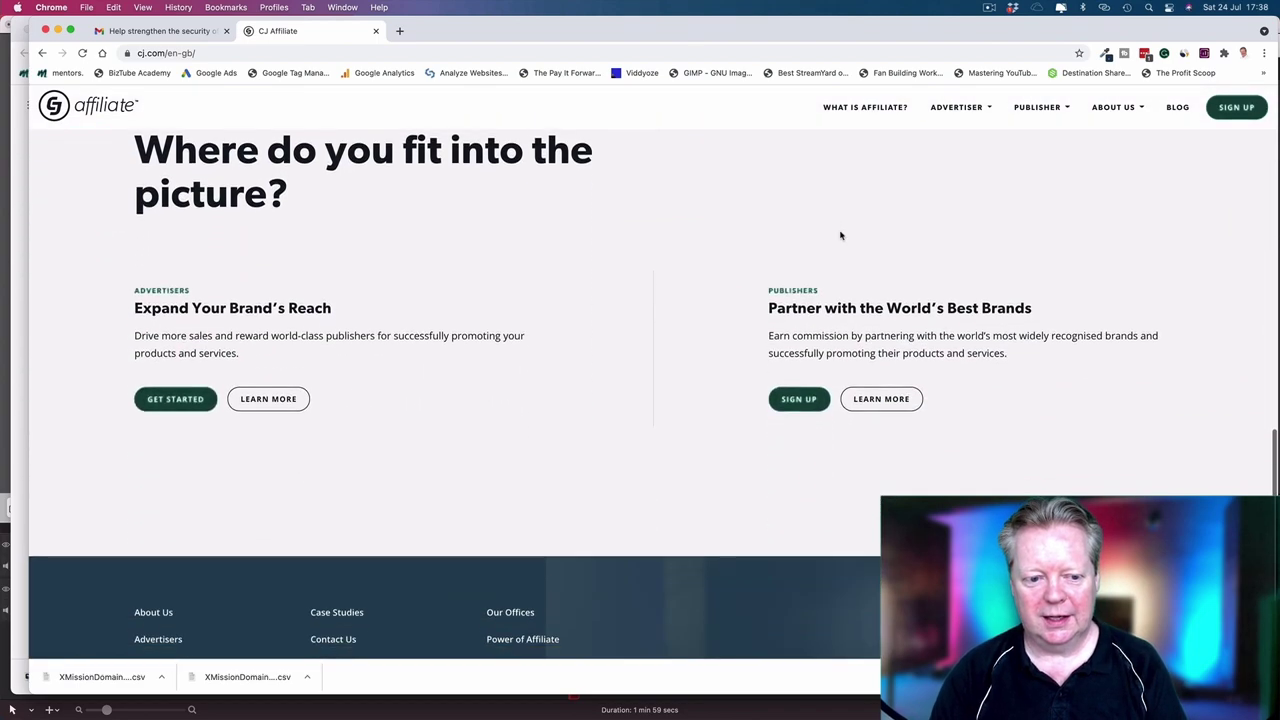
pyautogui.scroll(3, 840, 235)
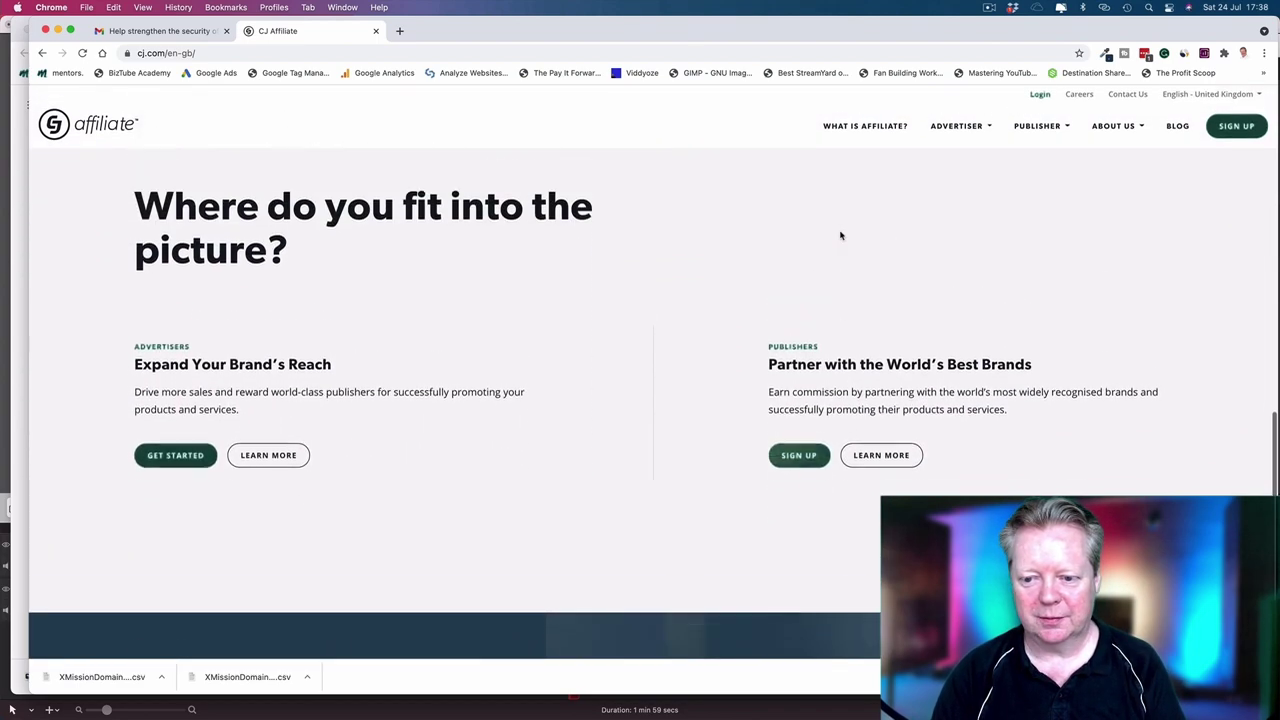
pyautogui.scroll(10, 840, 235)
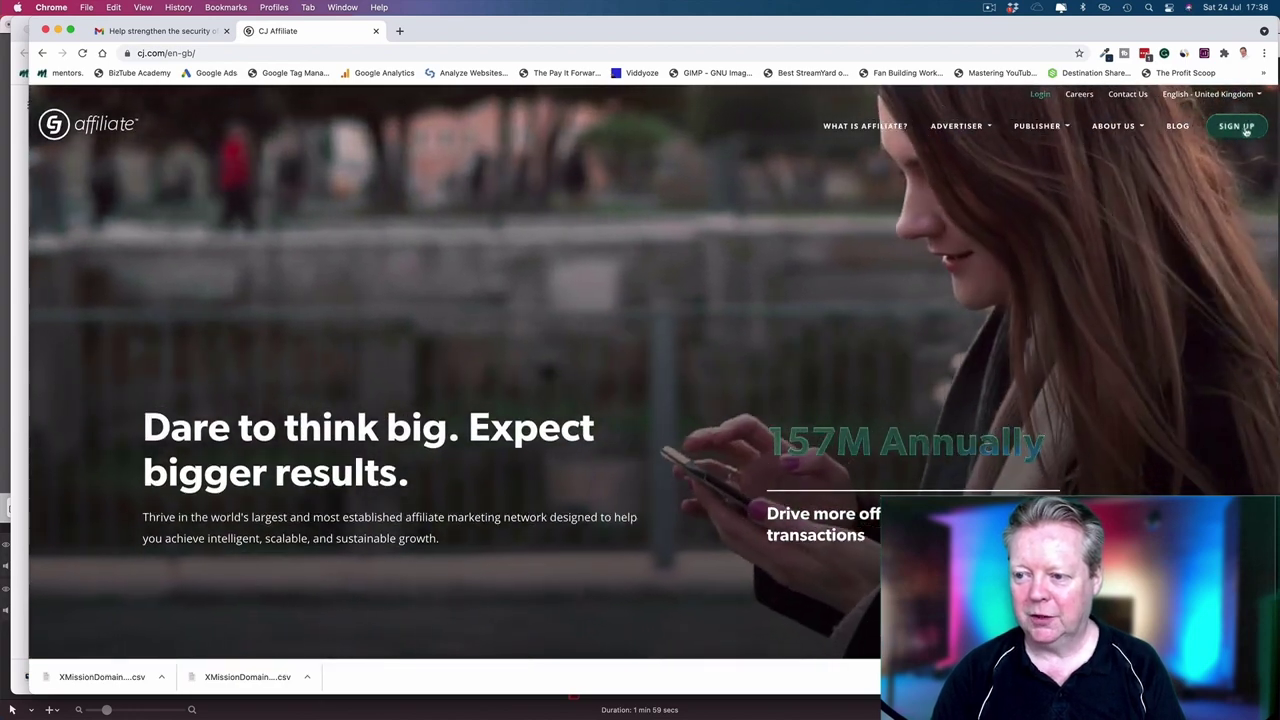
pyautogui.click(1238, 127)
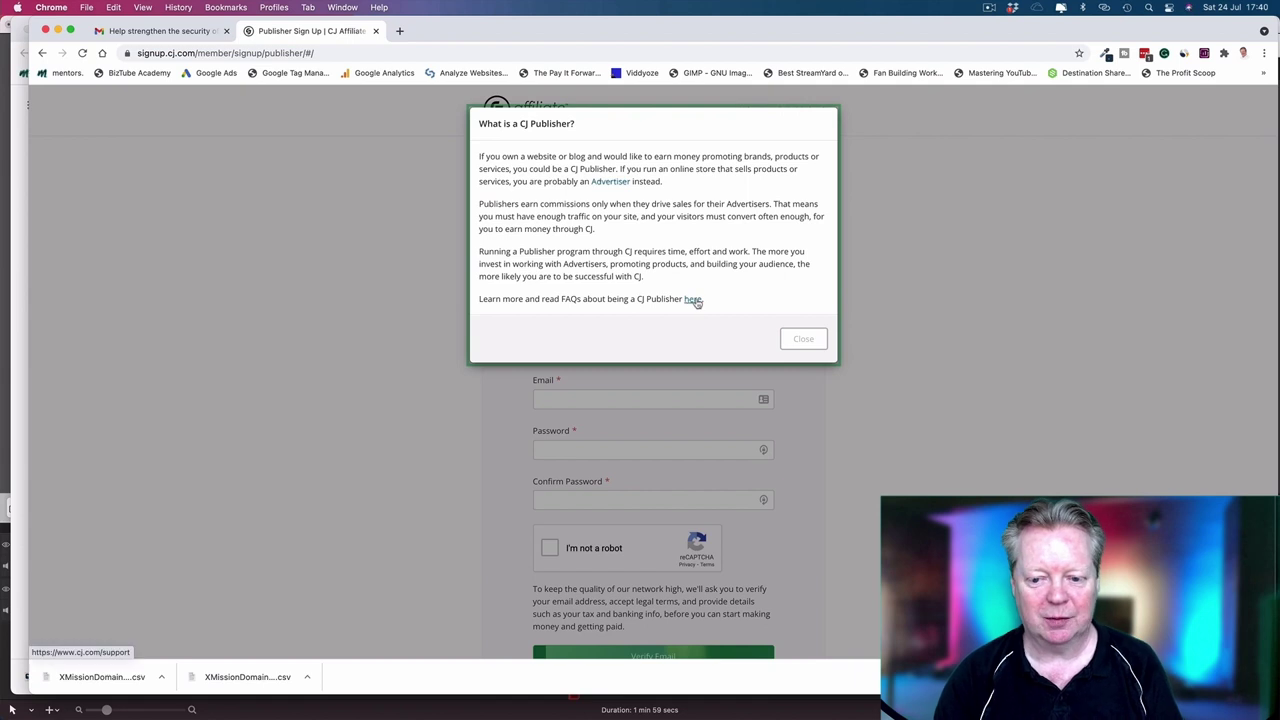
pyautogui.click(802, 341)
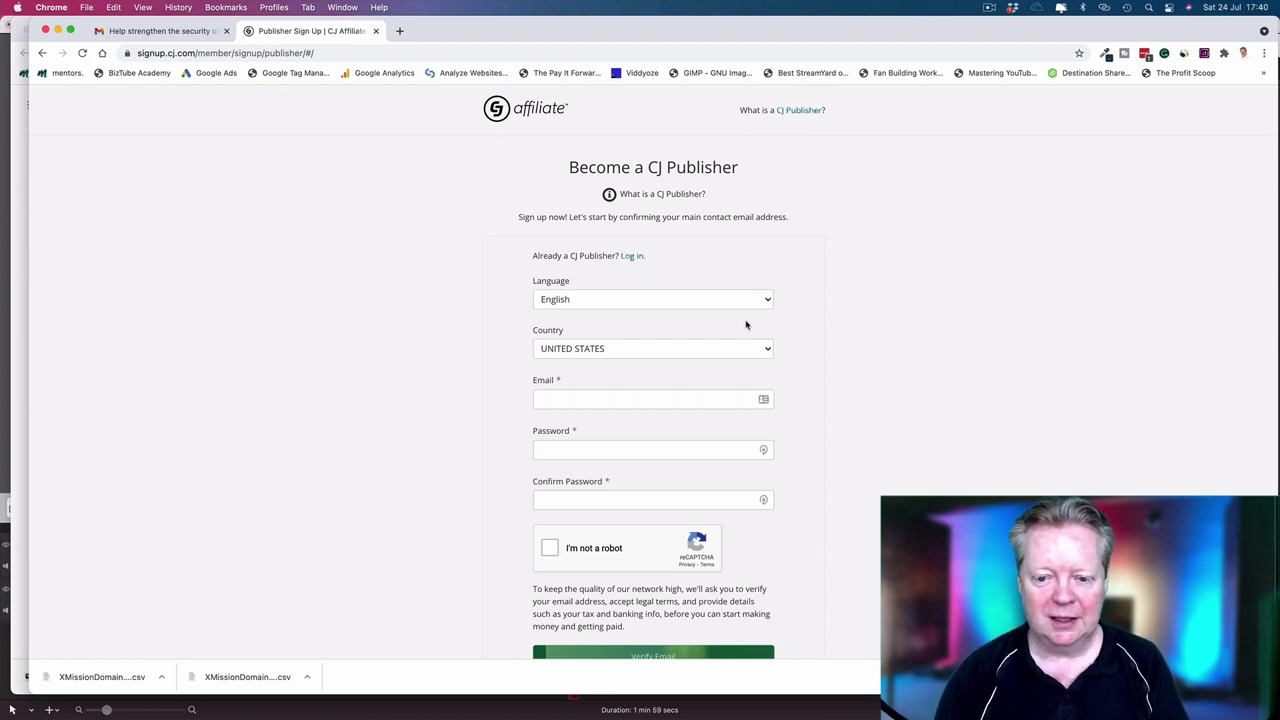
# Step: Set the sign-up form's country to United Kingdom and enter the contact's email address
pyautogui.scroll(-1, 785, 322)
pyautogui.scroll(-3, 785, 322)
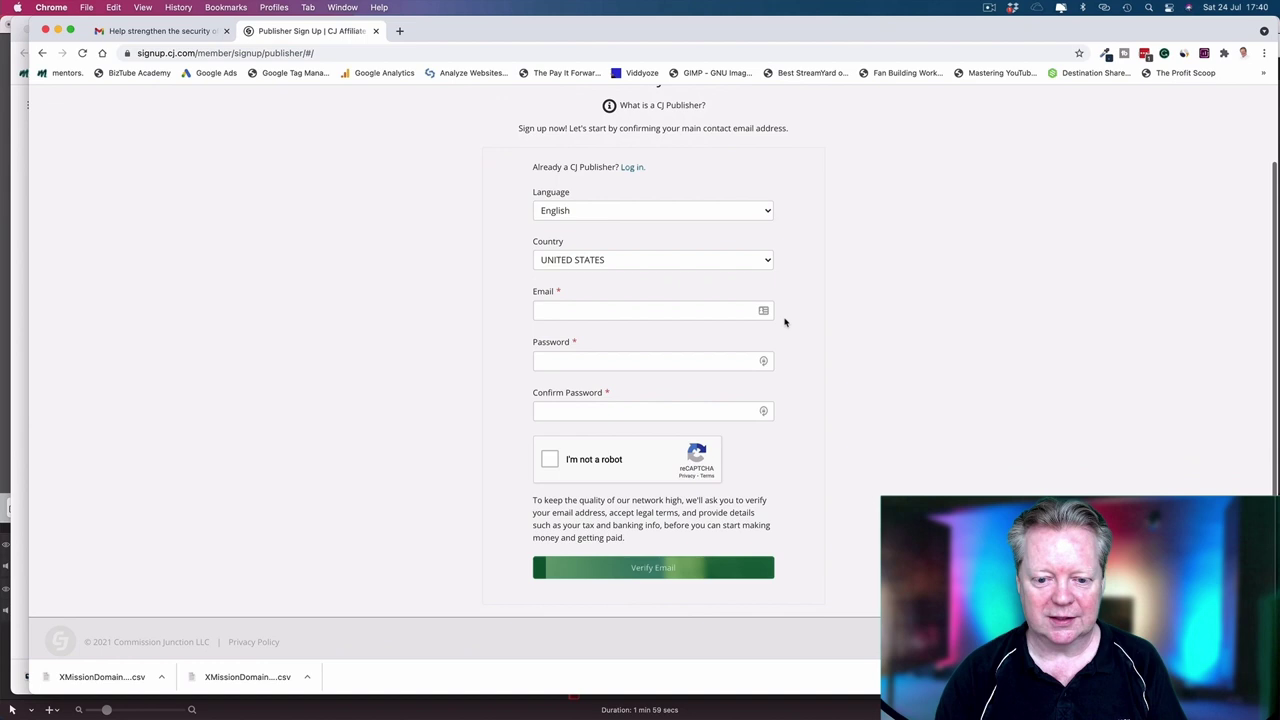
pyautogui.click(769, 260)
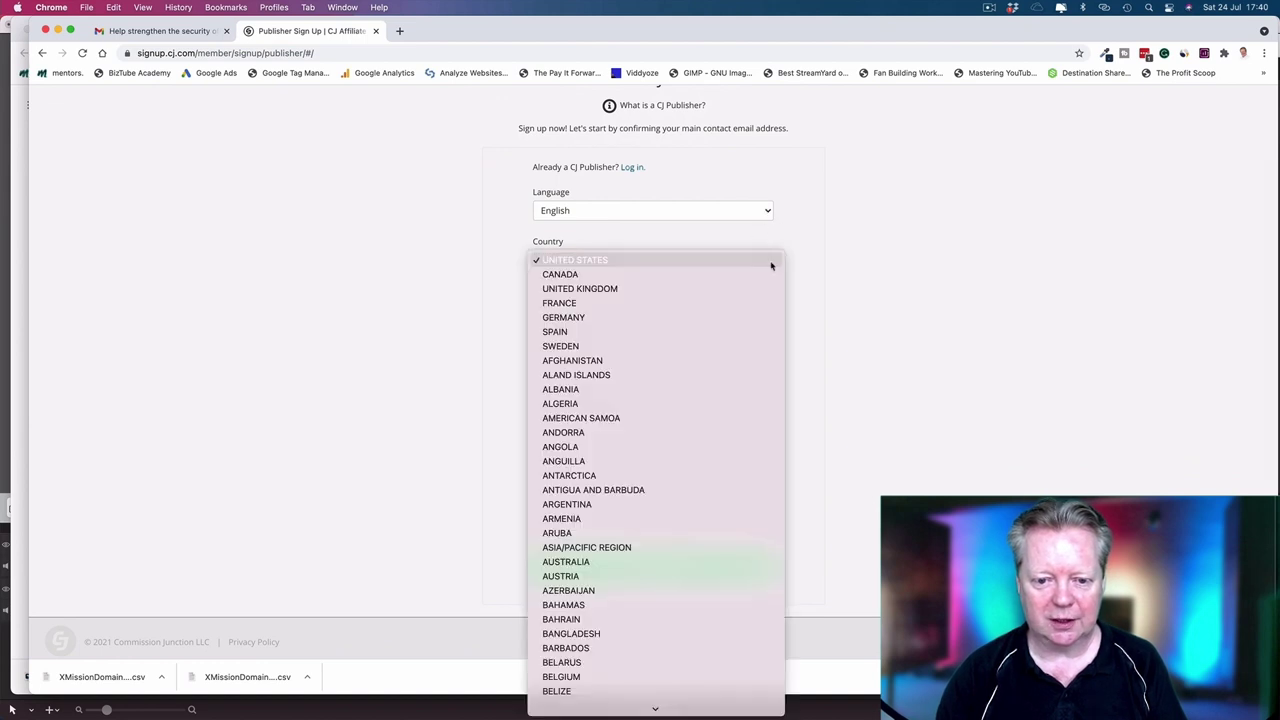
pyautogui.click(709, 289)
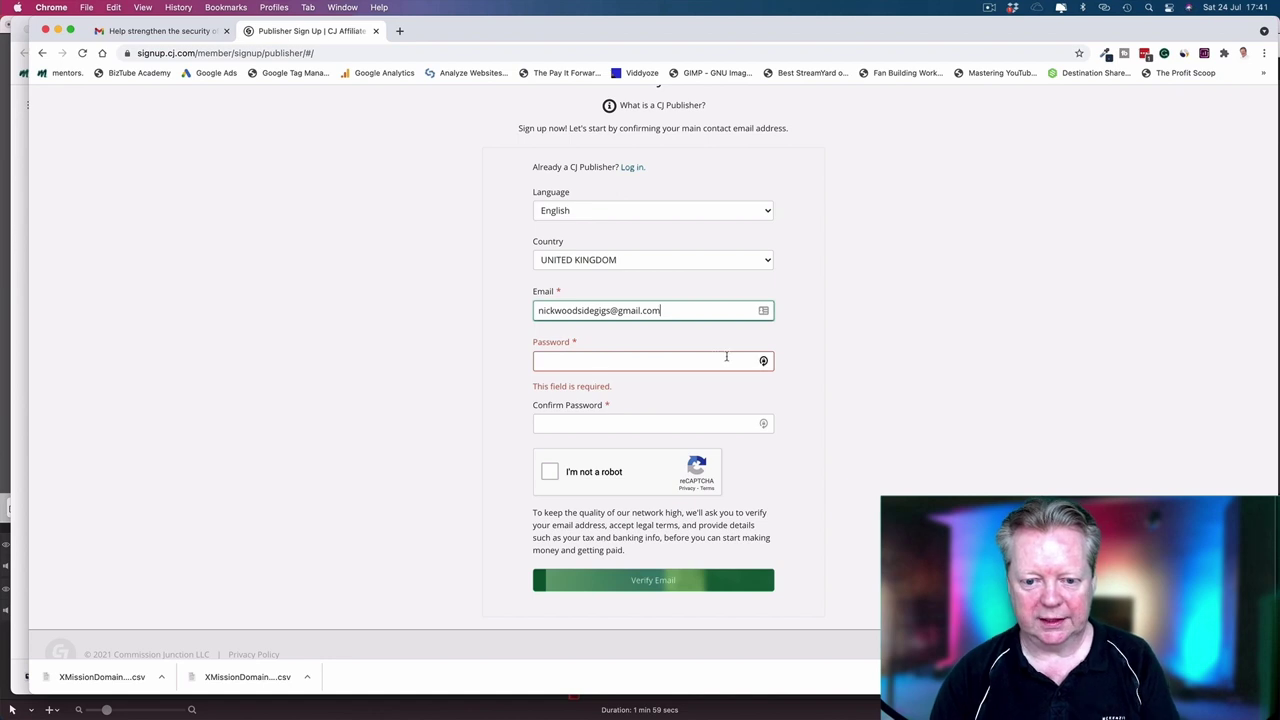
# Step: Fill both password fields with a LastPass-generated password and save the cj.com login to LastPass
pyautogui.click(765, 361)
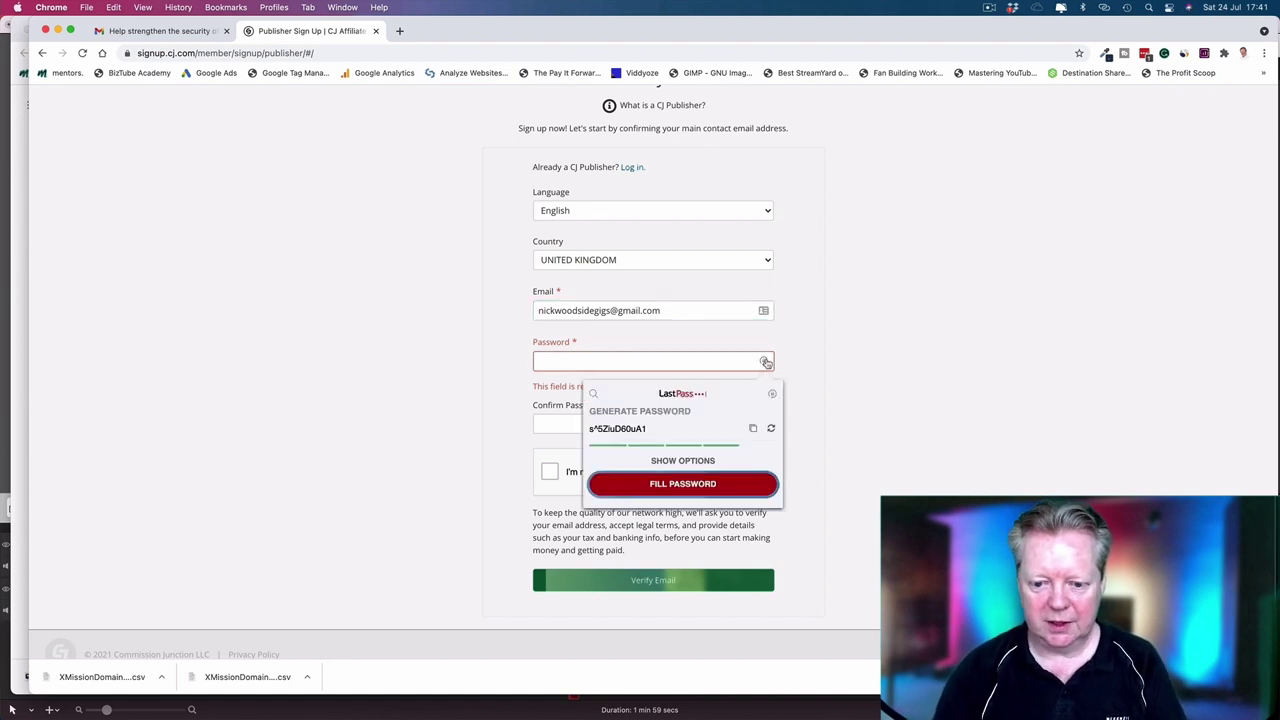
pyautogui.click(720, 484)
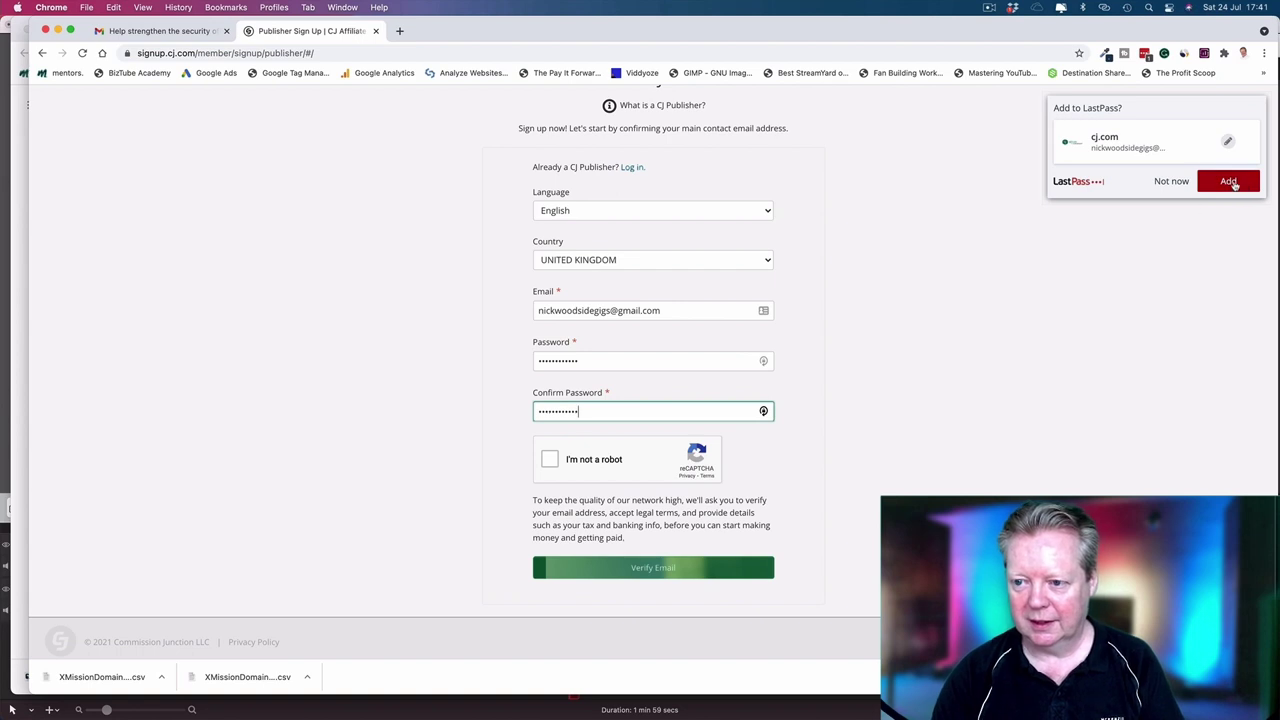
pyautogui.click(1232, 183)
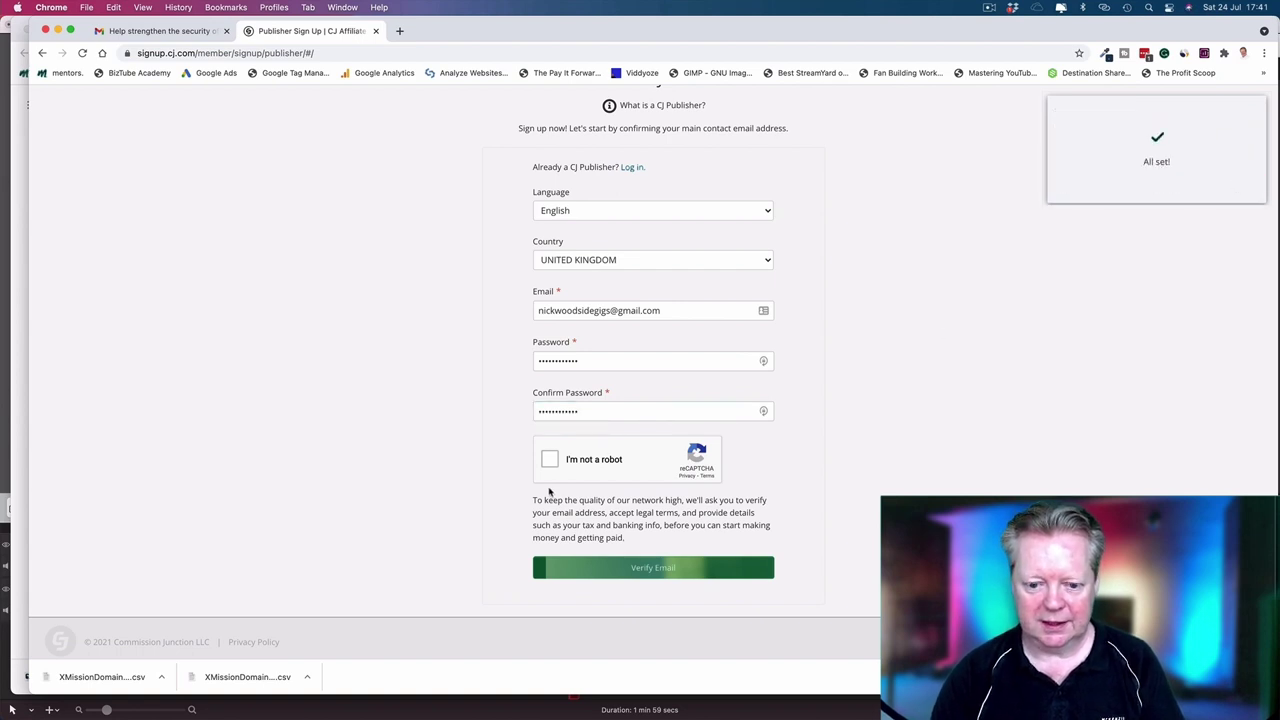
# Step: Complete the reCAPTCHA check by selecting all squares containing traffic lights and verifying the selection
pyautogui.click(549, 460)
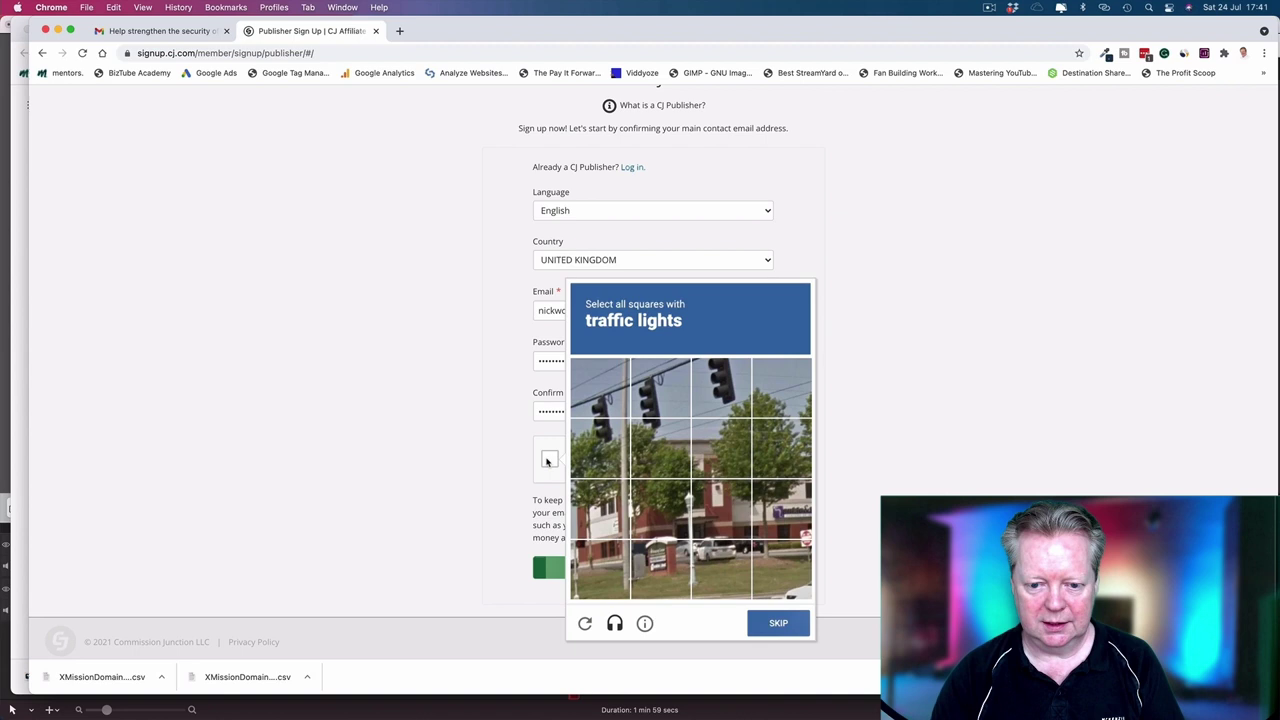
pyautogui.click(600, 388)
pyautogui.click(600, 448)
pyautogui.click(720, 388)
pyautogui.click(660, 388)
pyautogui.click(660, 448)
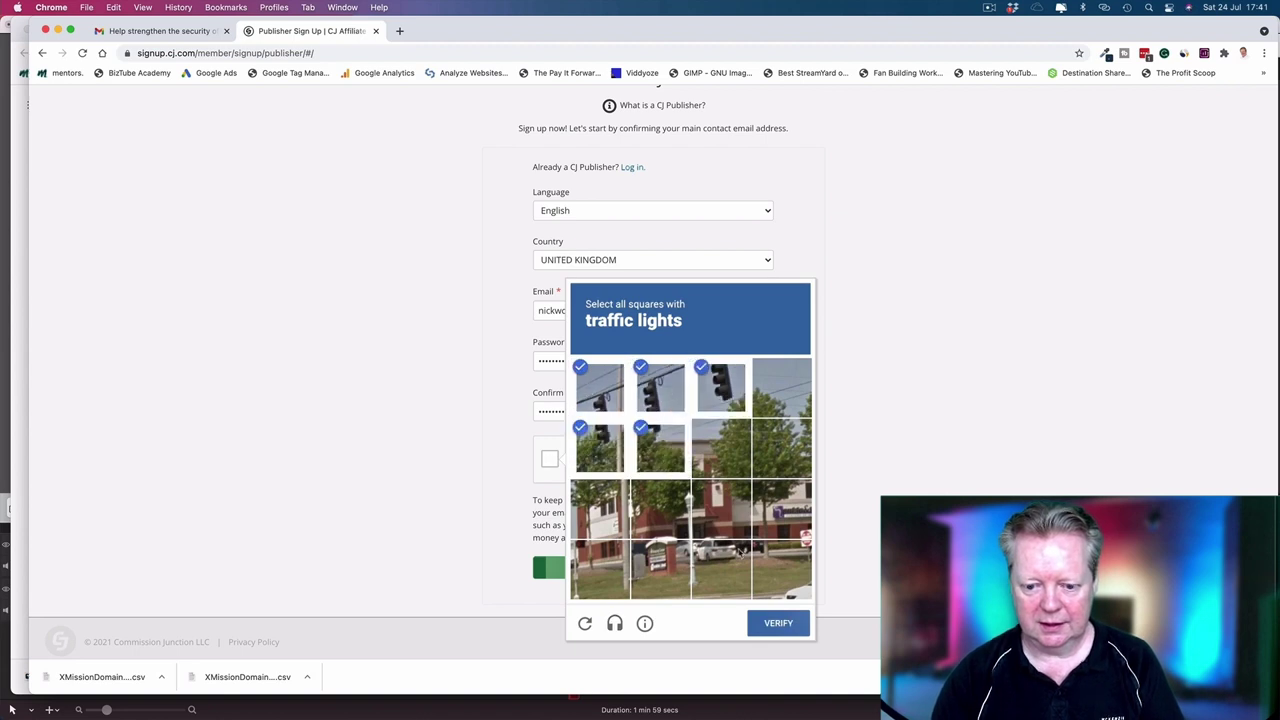
pyautogui.click(778, 623)
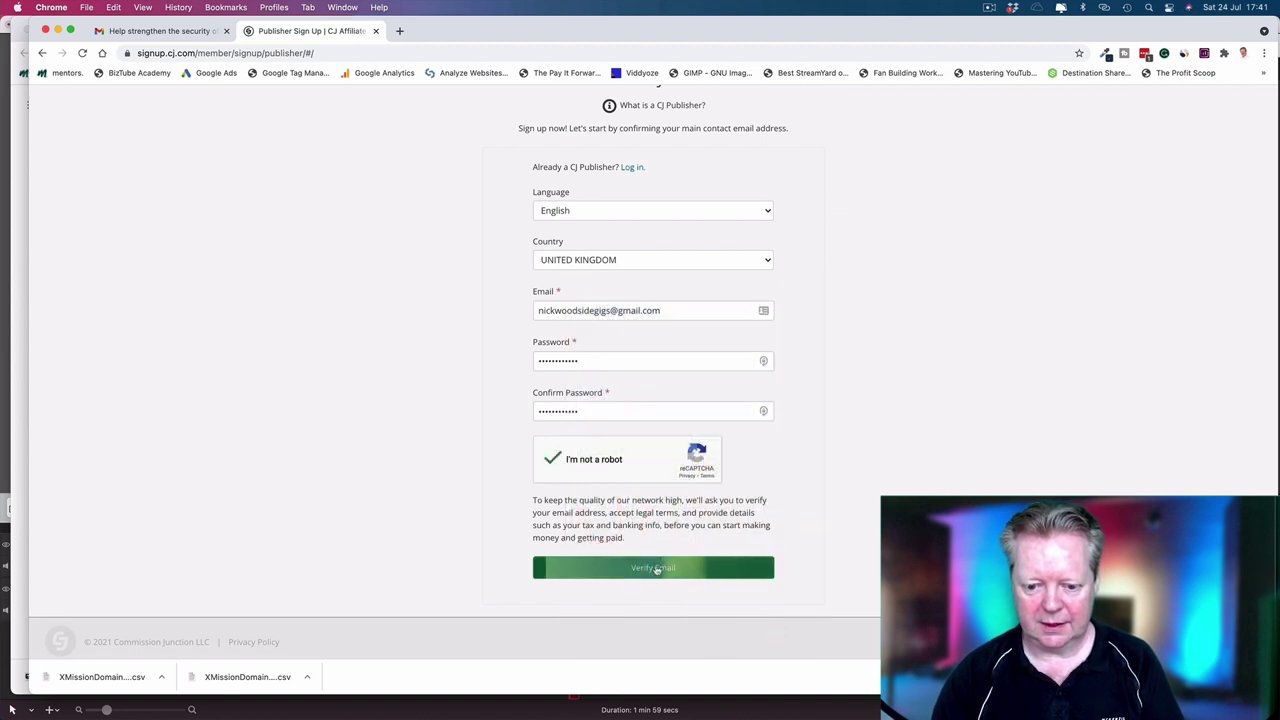
# Step: Submit the form for email verification and confirm the address through the CJ Affiliate message in Gmail
pyautogui.click(656, 568)
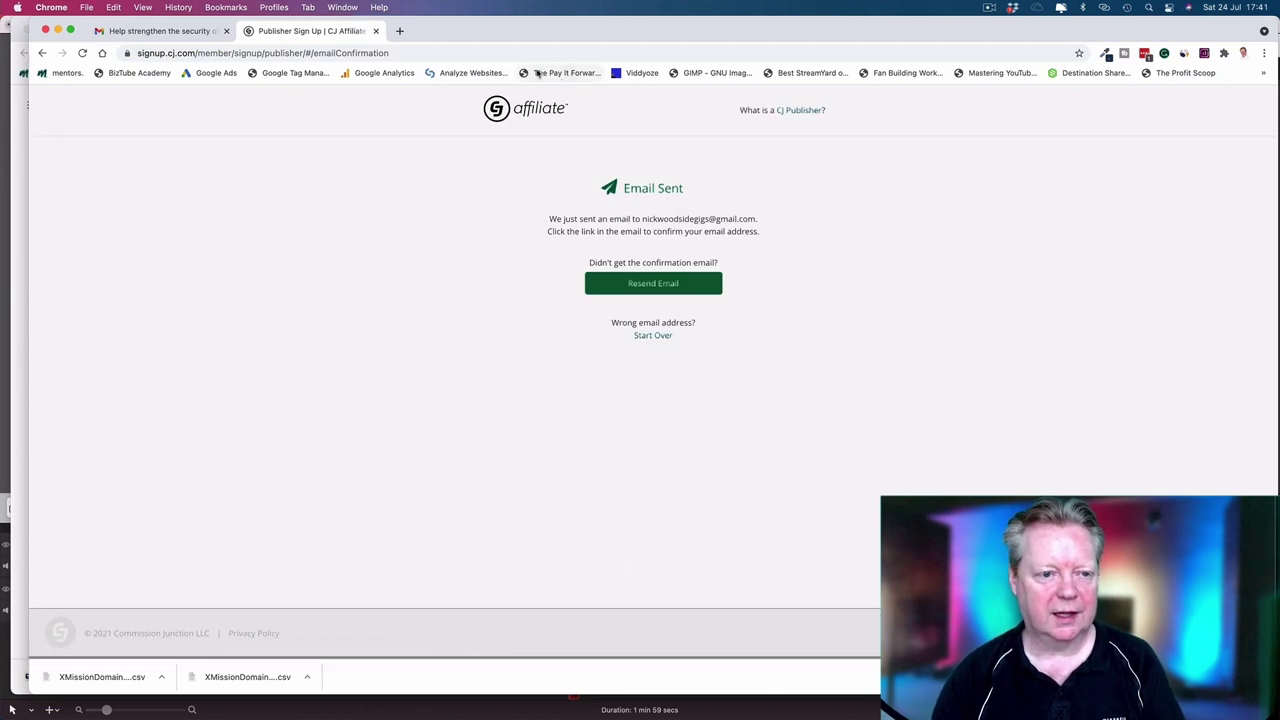
pyautogui.click(193, 31)
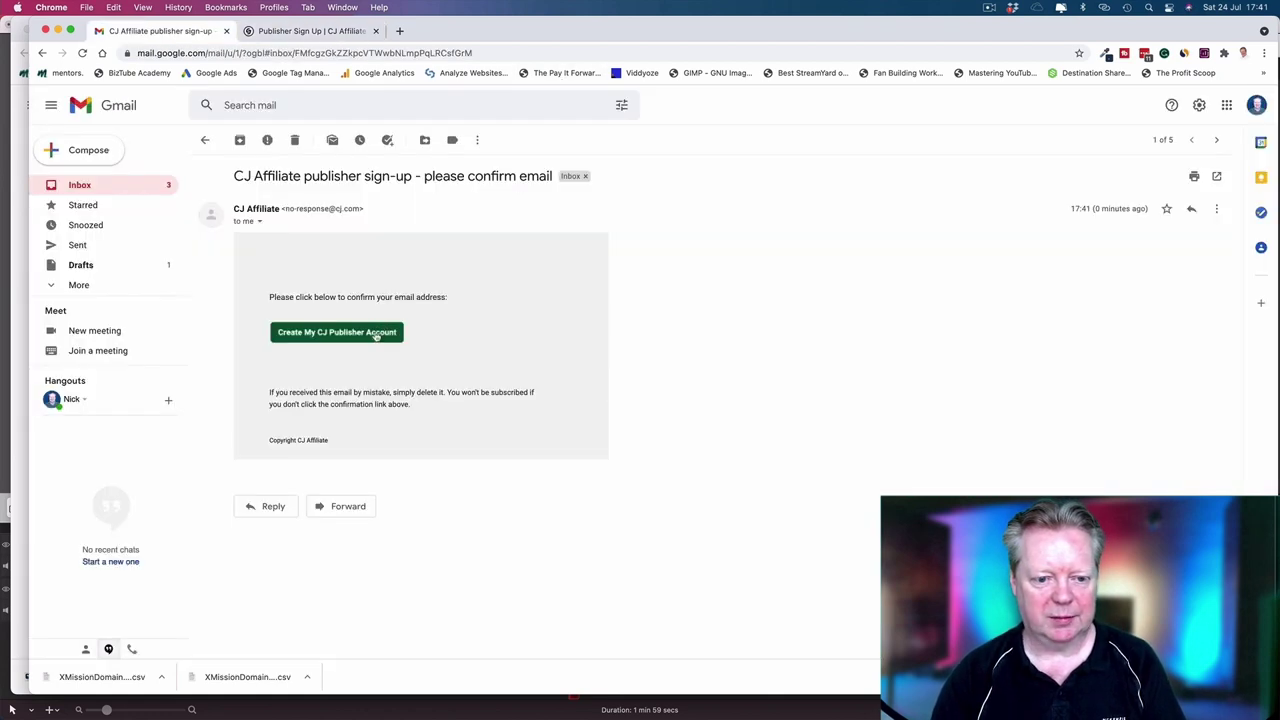
pyautogui.click(370, 336)
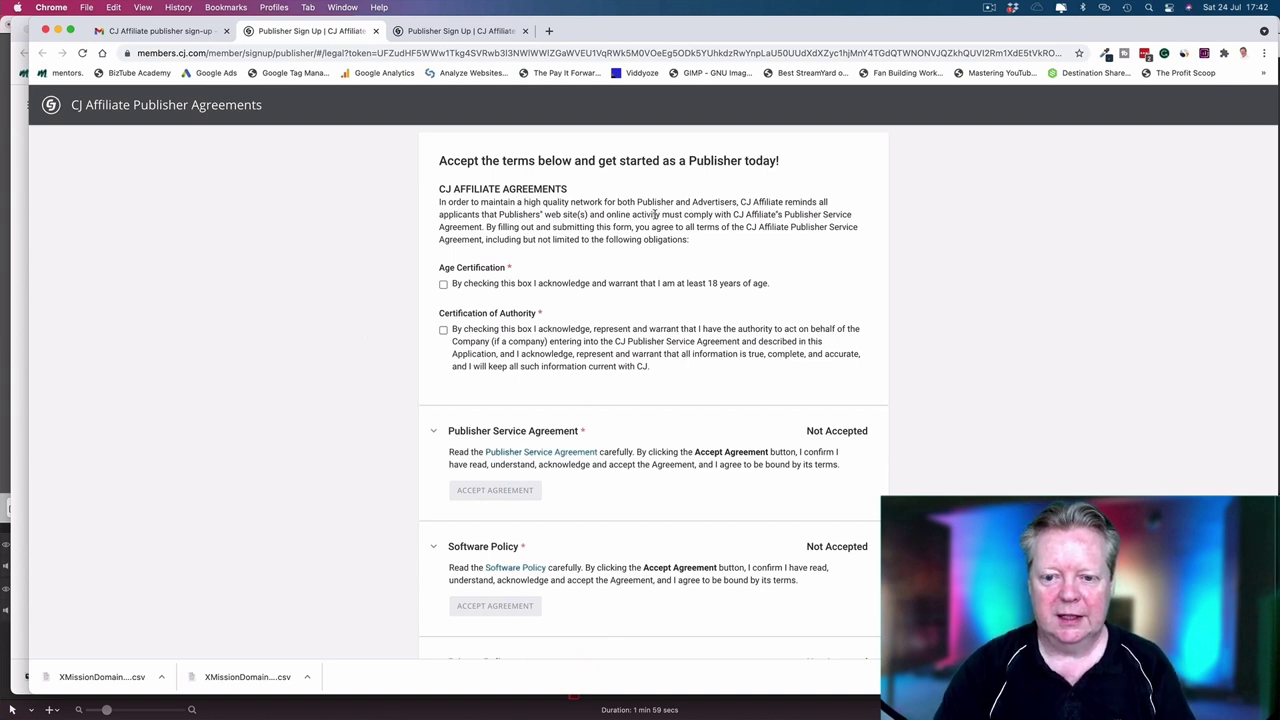
# Step: Tick the Age Certification and Certification of Authority statements in the CJ Affiliate Publisher Agreements
pyautogui.scroll(-1, 735, 172)
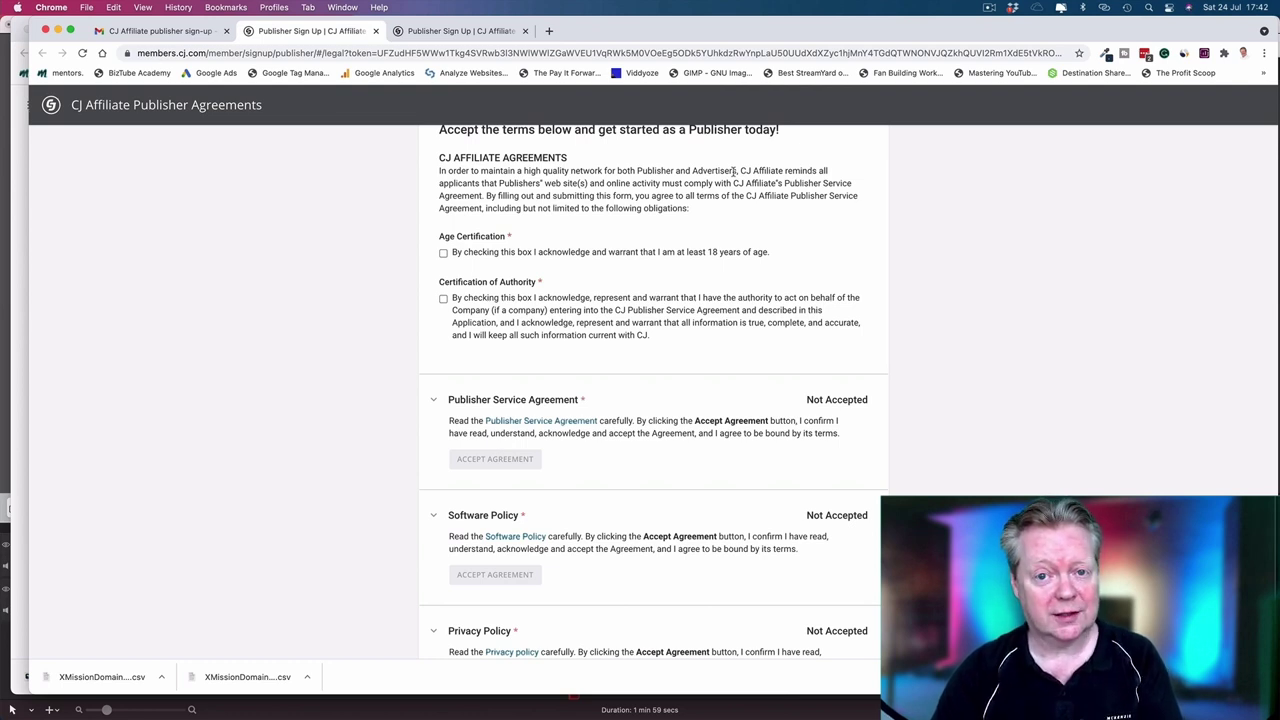
pyautogui.scroll(-1, 735, 172)
pyautogui.click(443, 211)
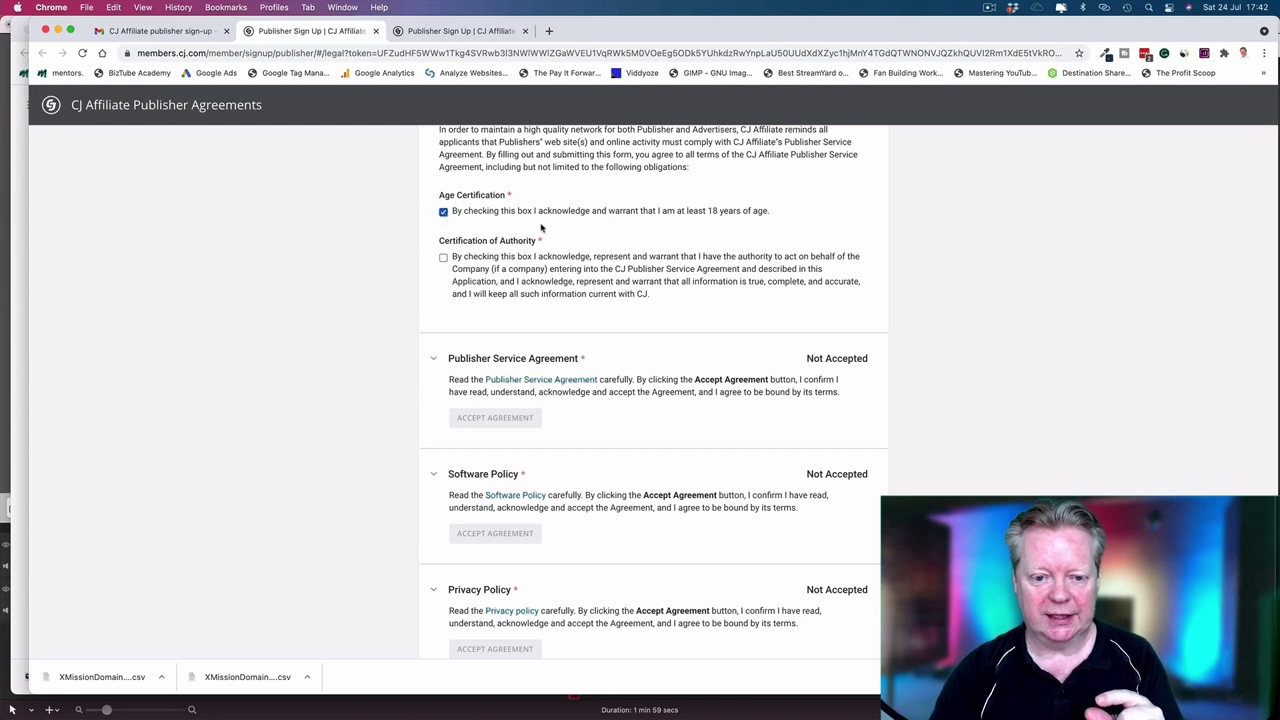
pyautogui.scroll(-1, 530, 230)
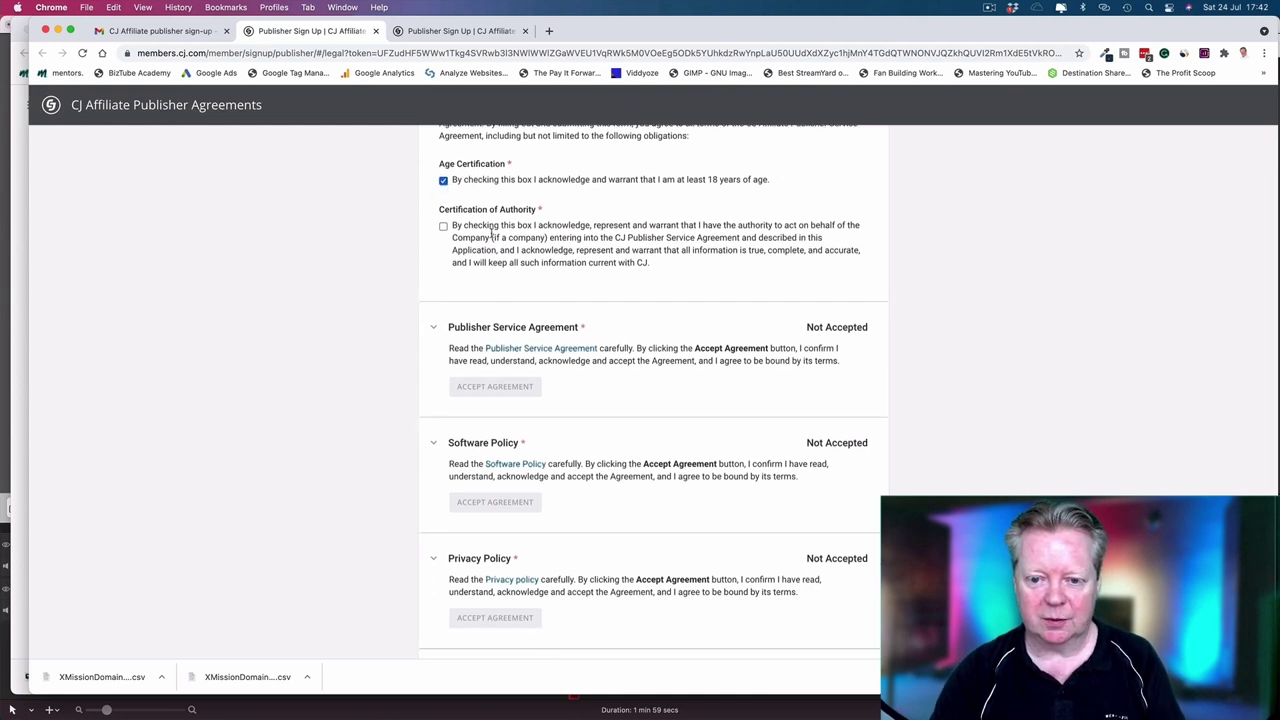
pyautogui.click(444, 227)
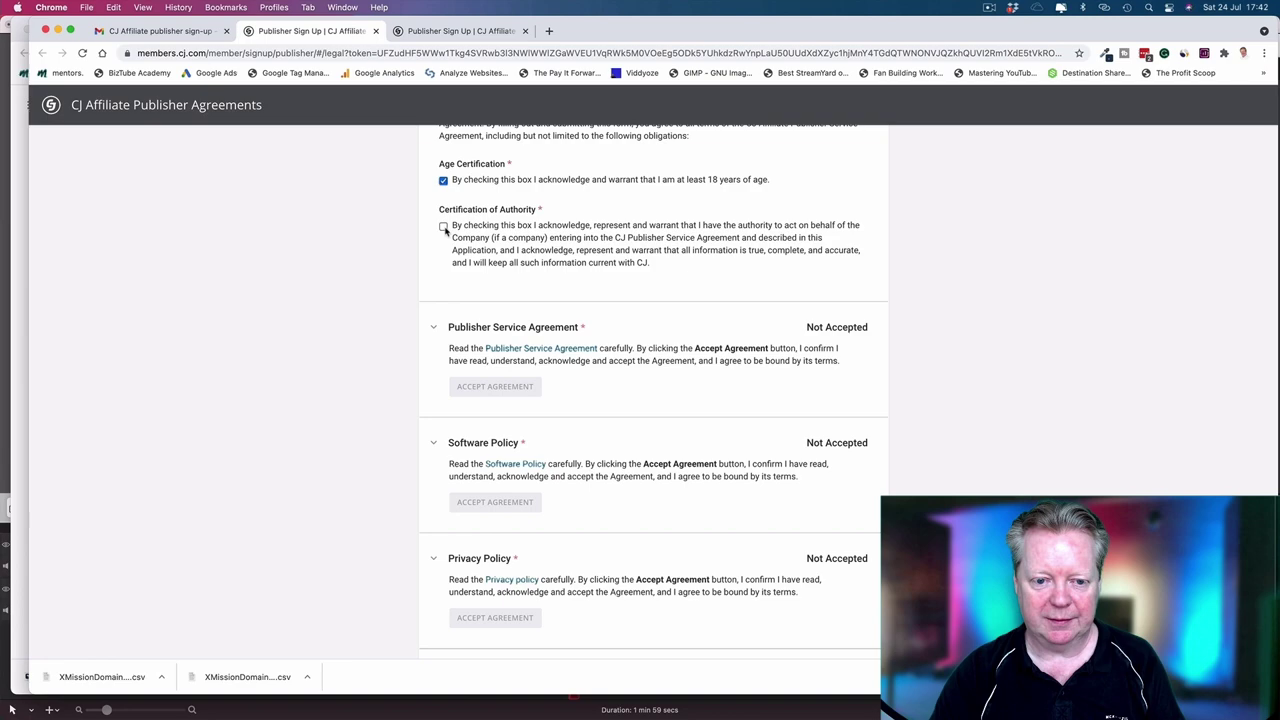
# Step: Open the Publisher Service Agreement, skim its full text, close it and accept the agreement
pyautogui.scroll(-2, 794, 250)
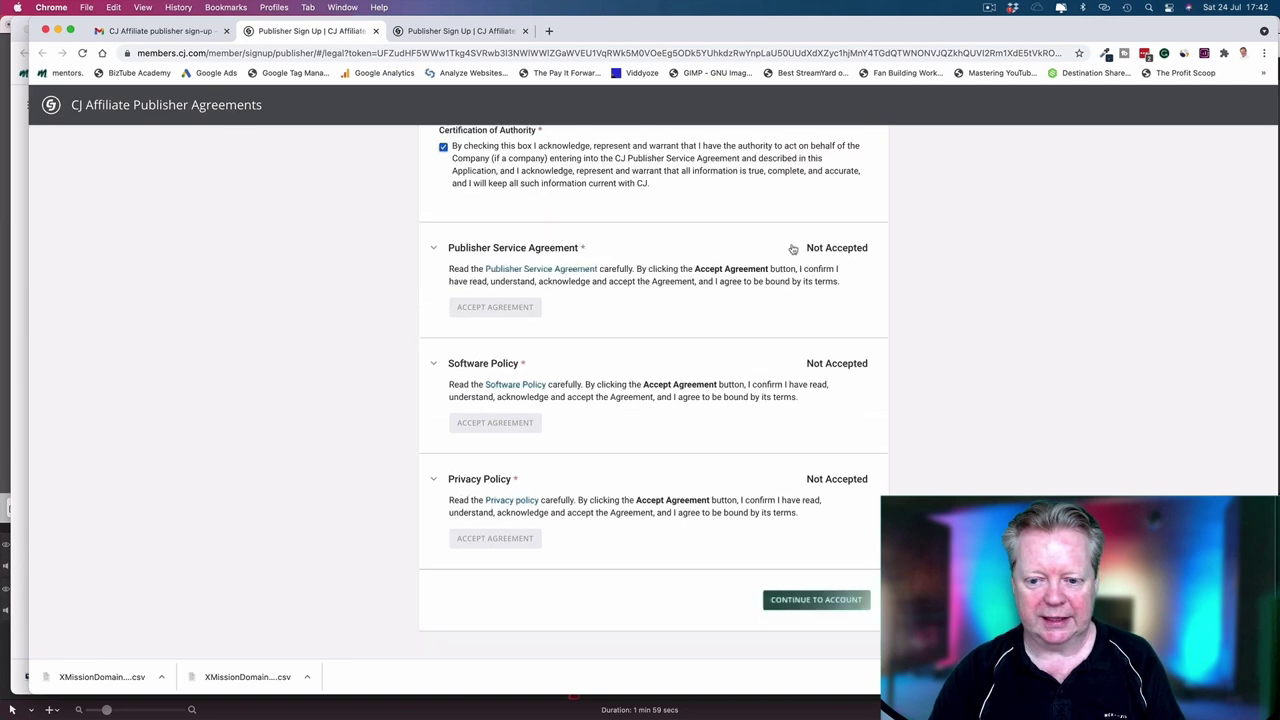
pyautogui.click(555, 269)
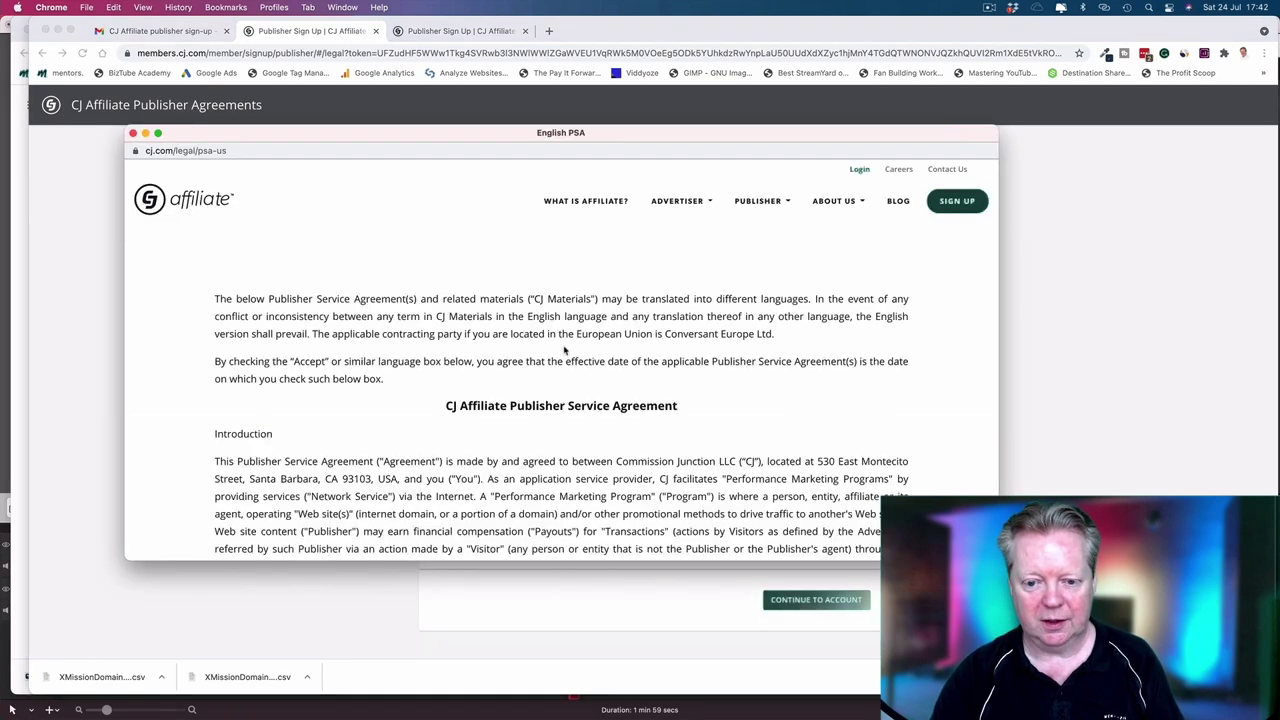
pyautogui.scroll(-15, 565, 350)
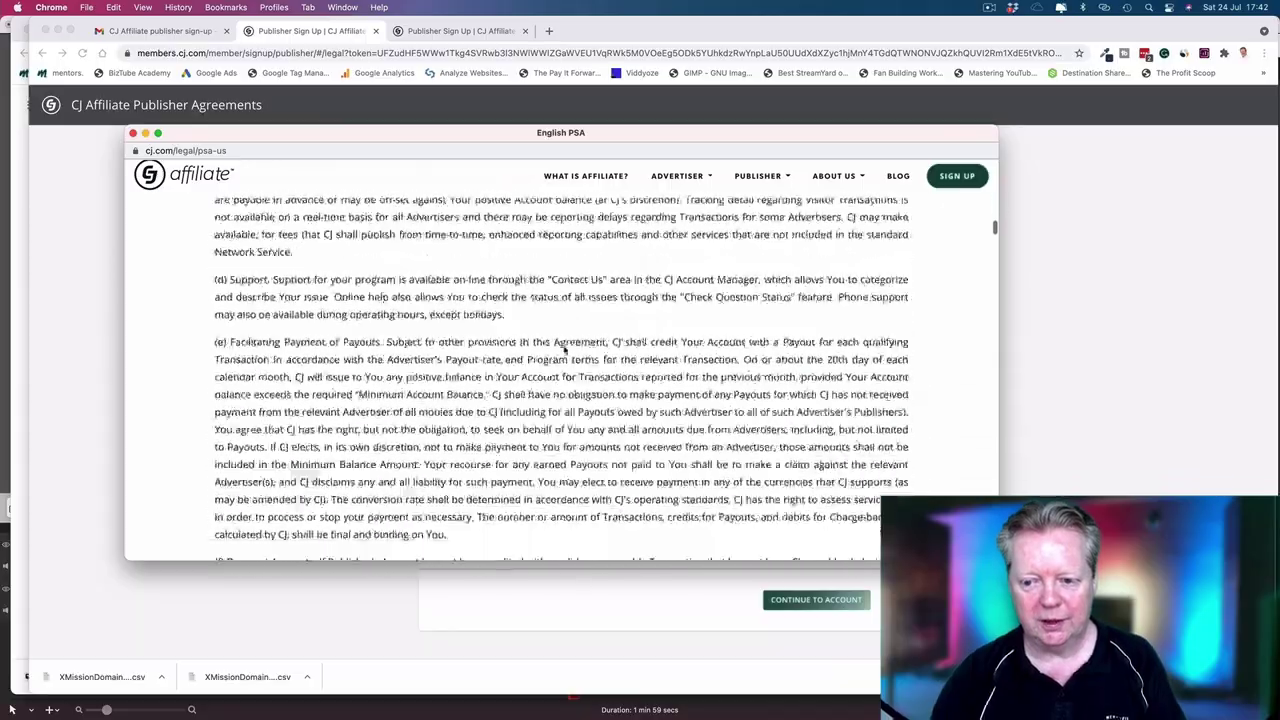
pyautogui.scroll(-15, 563, 346)
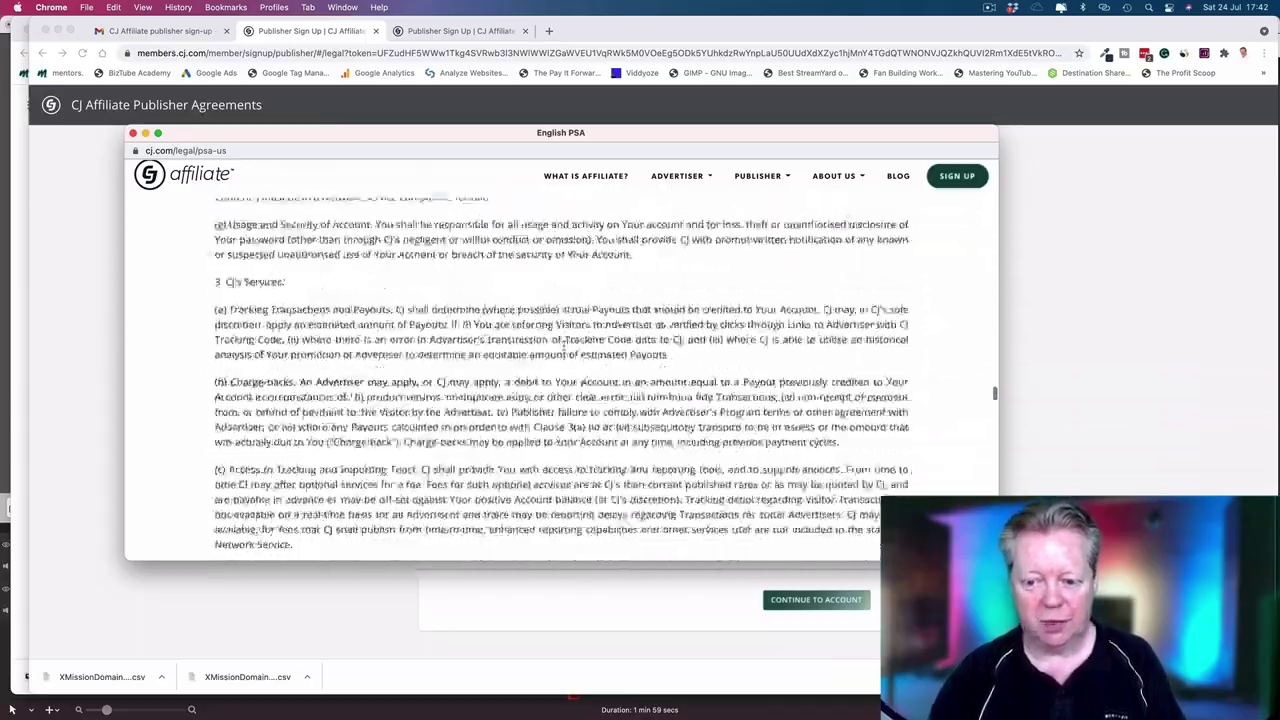
pyautogui.scroll(-20, 563, 346)
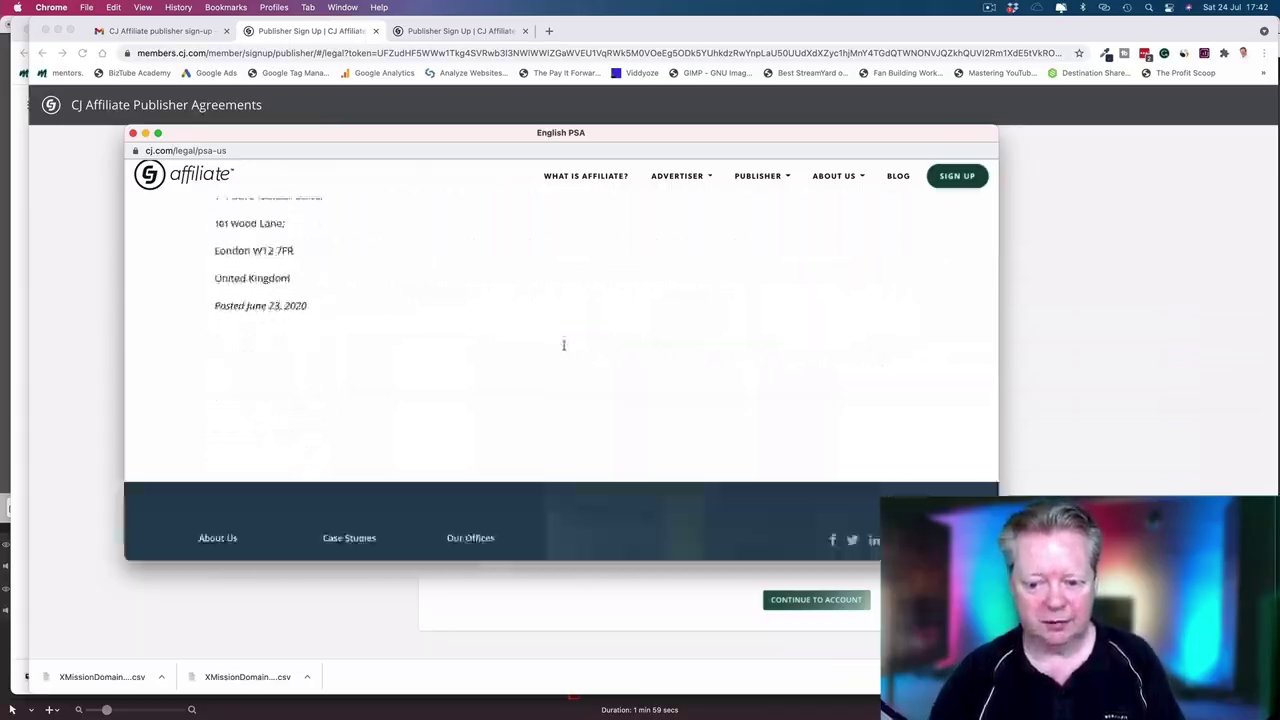
pyautogui.scroll(10, 563, 347)
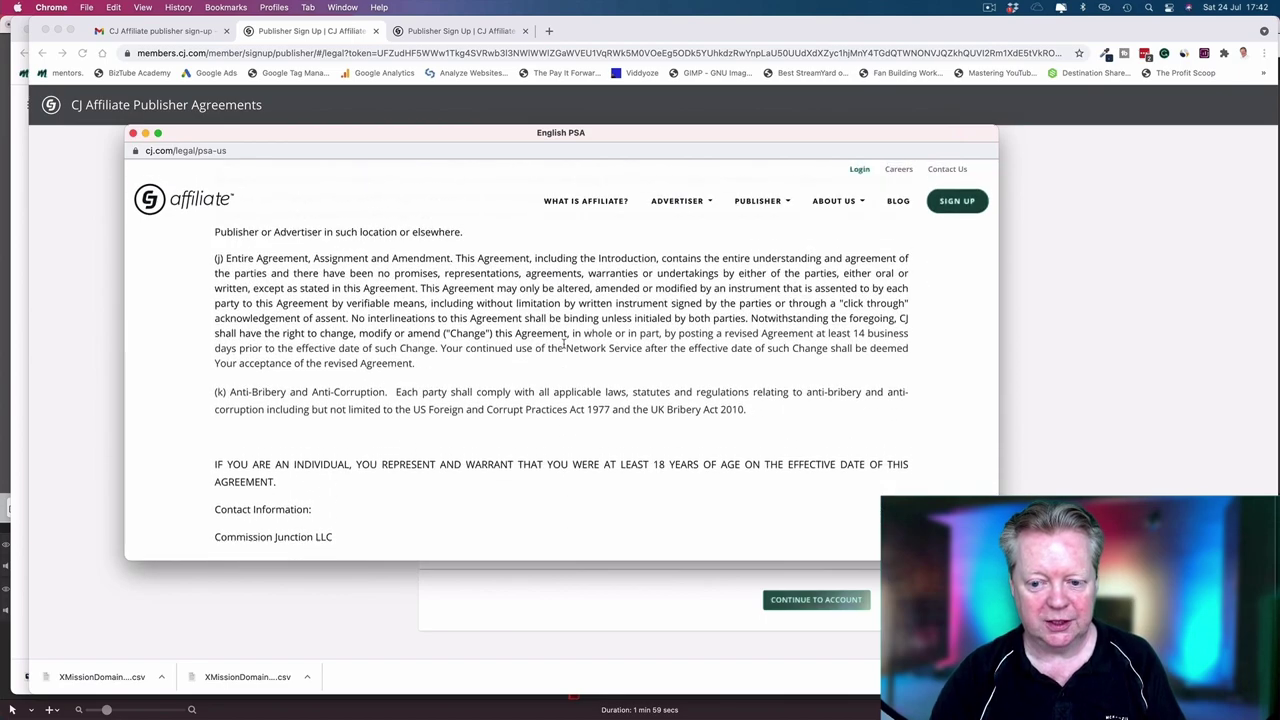
pyautogui.scroll(10, 563, 343)
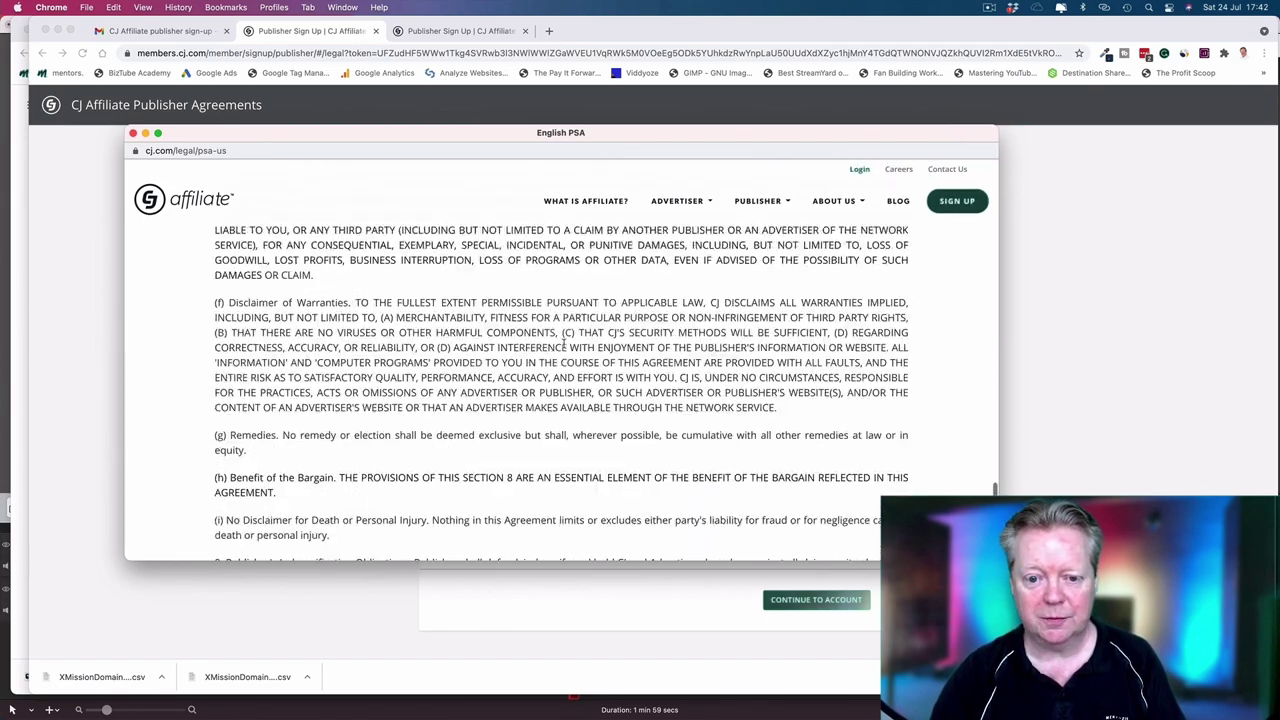
pyautogui.press('super+w')
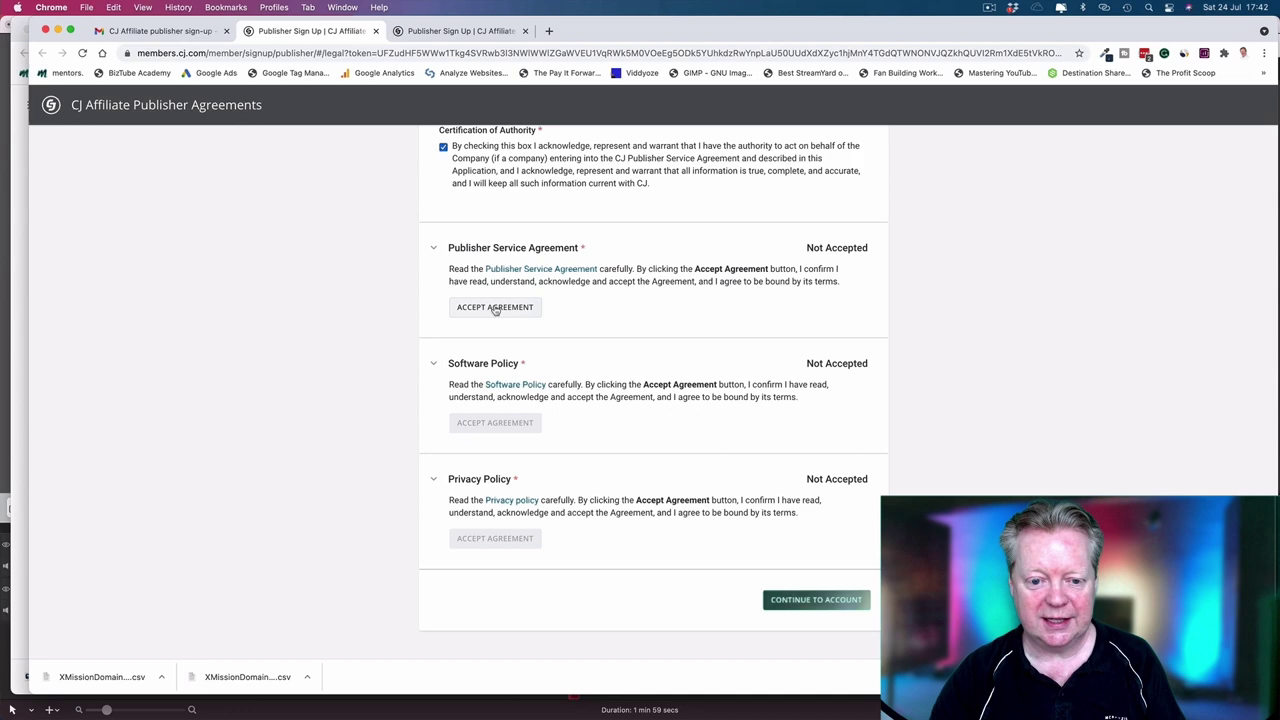
pyautogui.click(495, 307)
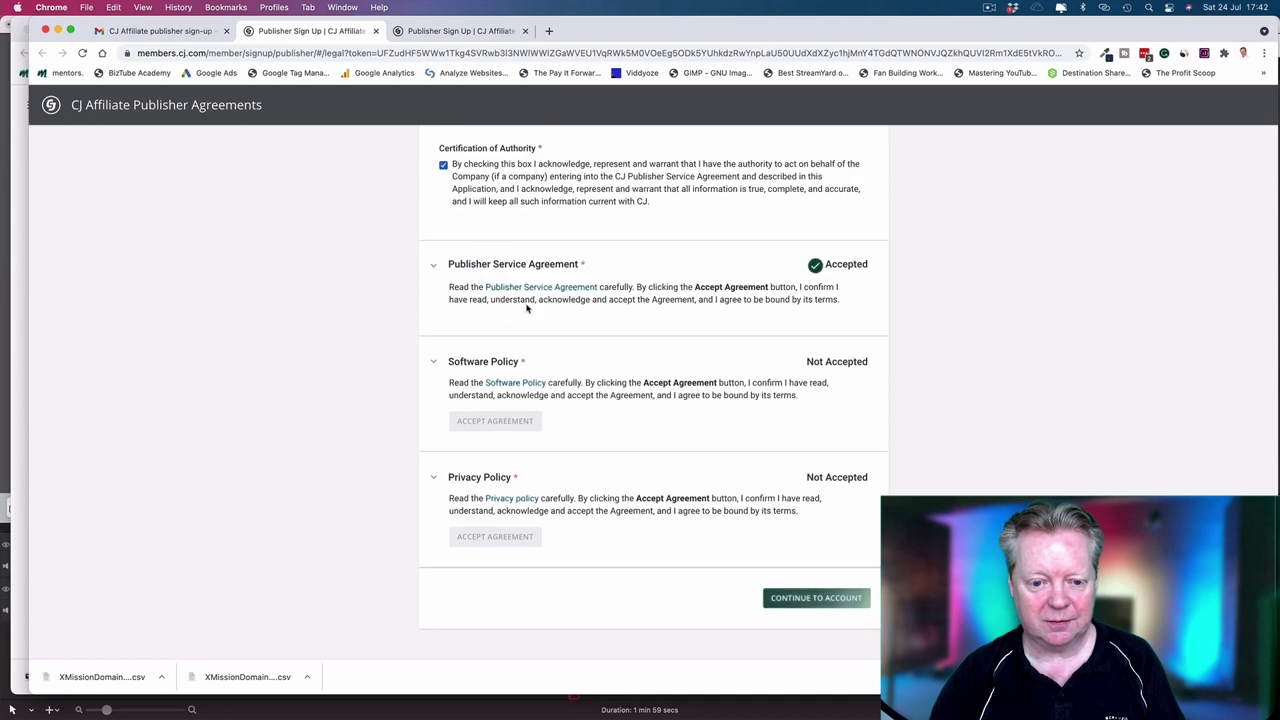
# Step: Open the Software Policy, skim its full text, close it and accept the agreement
pyautogui.click(517, 384)
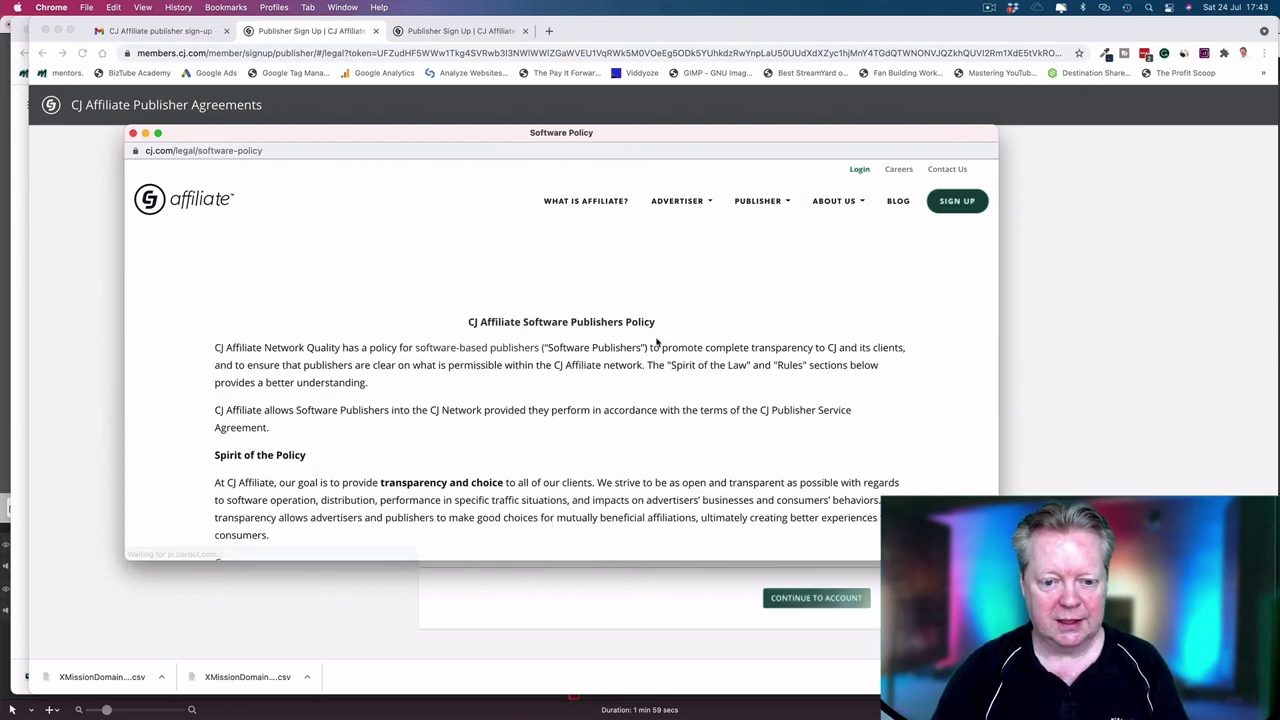
pyautogui.scroll(-3, 657, 343)
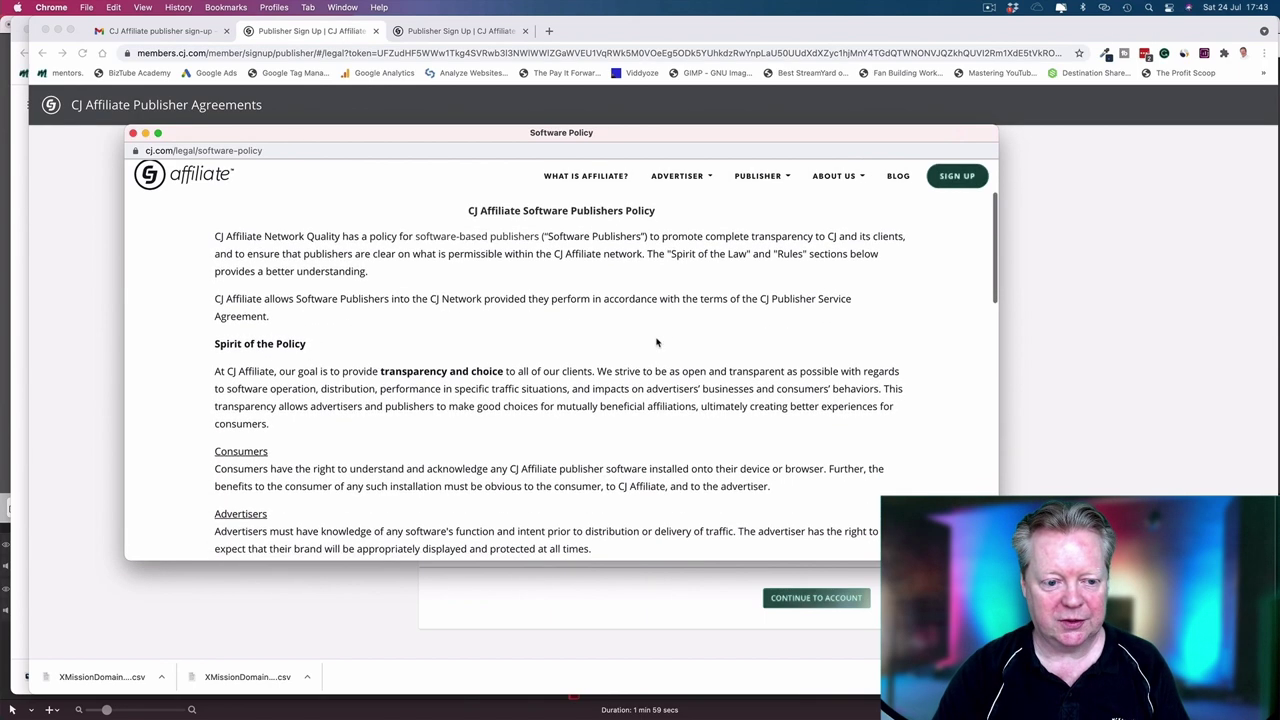
pyautogui.scroll(-3, 657, 343)
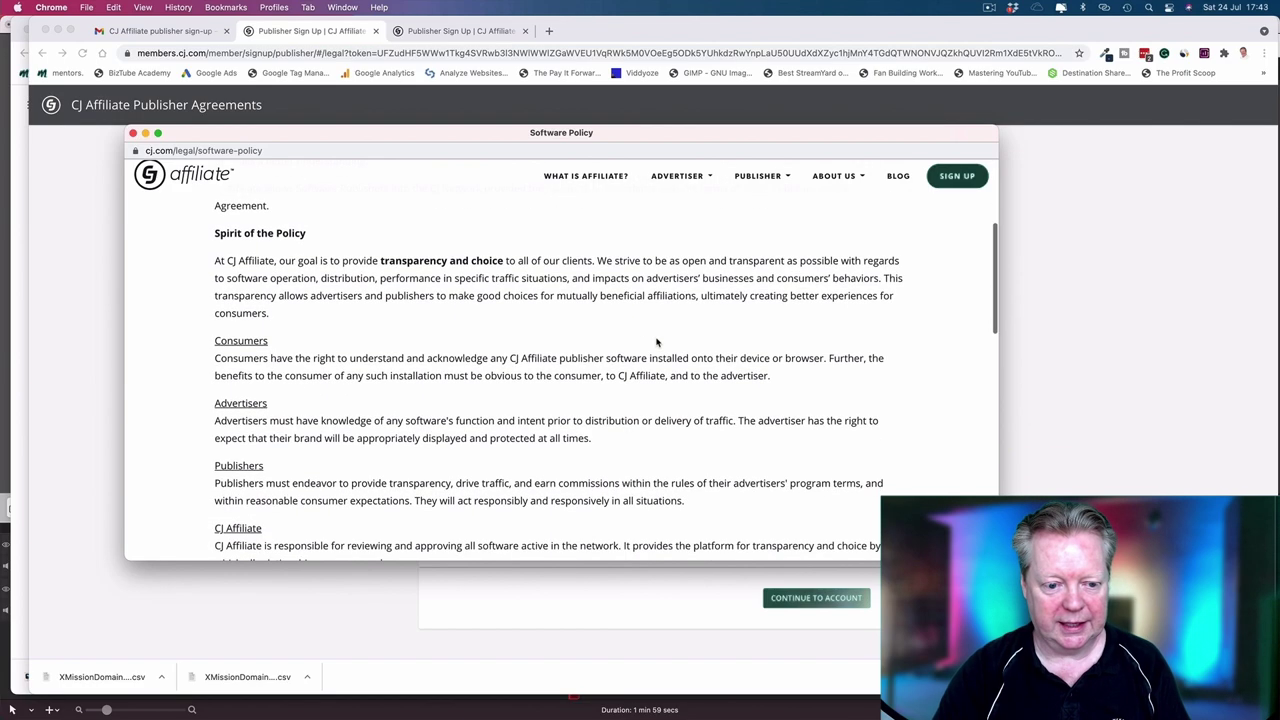
pyautogui.scroll(-3, 657, 343)
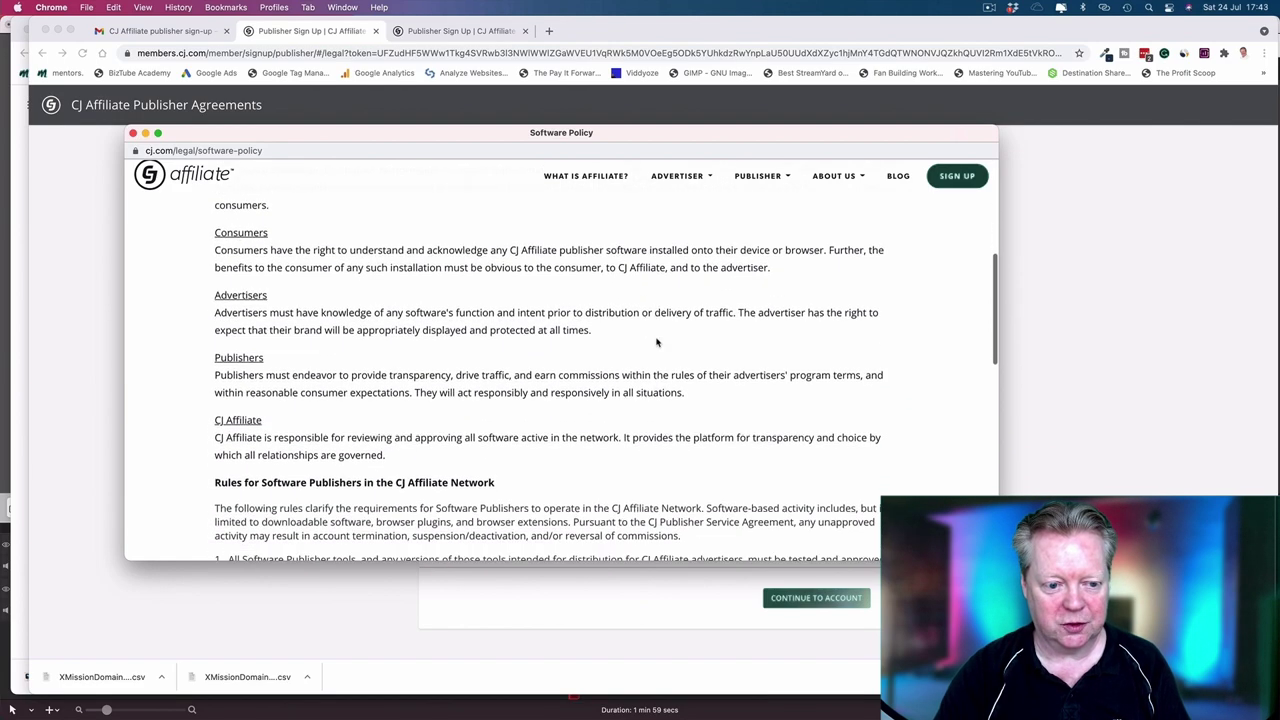
pyautogui.scroll(-6, 657, 343)
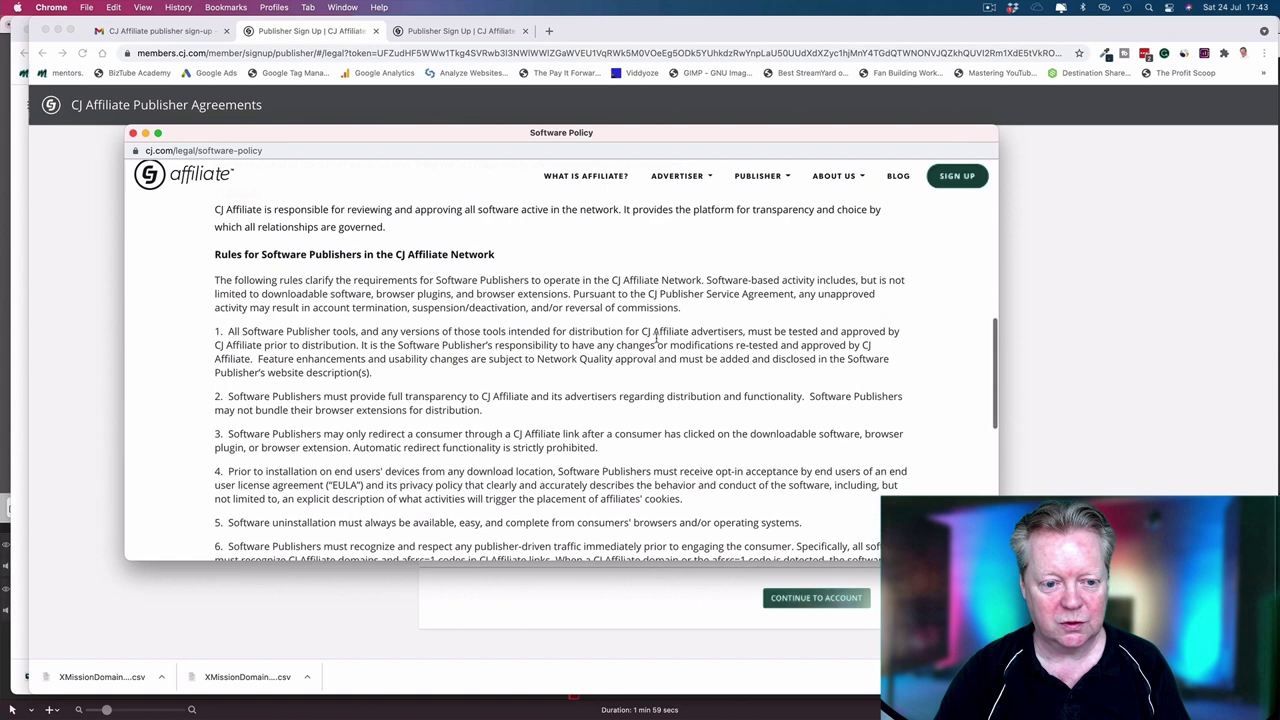
pyautogui.scroll(-2, 657, 343)
pyautogui.click(1036, 207)
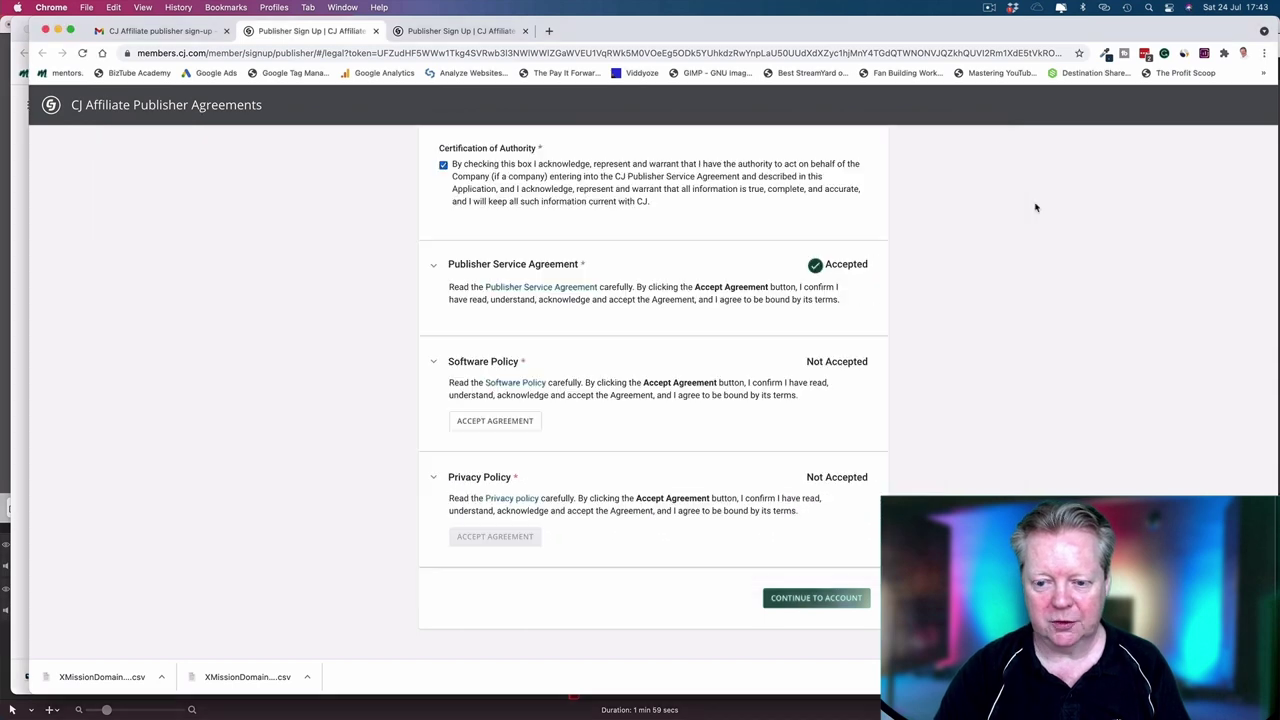
pyautogui.click(530, 420)
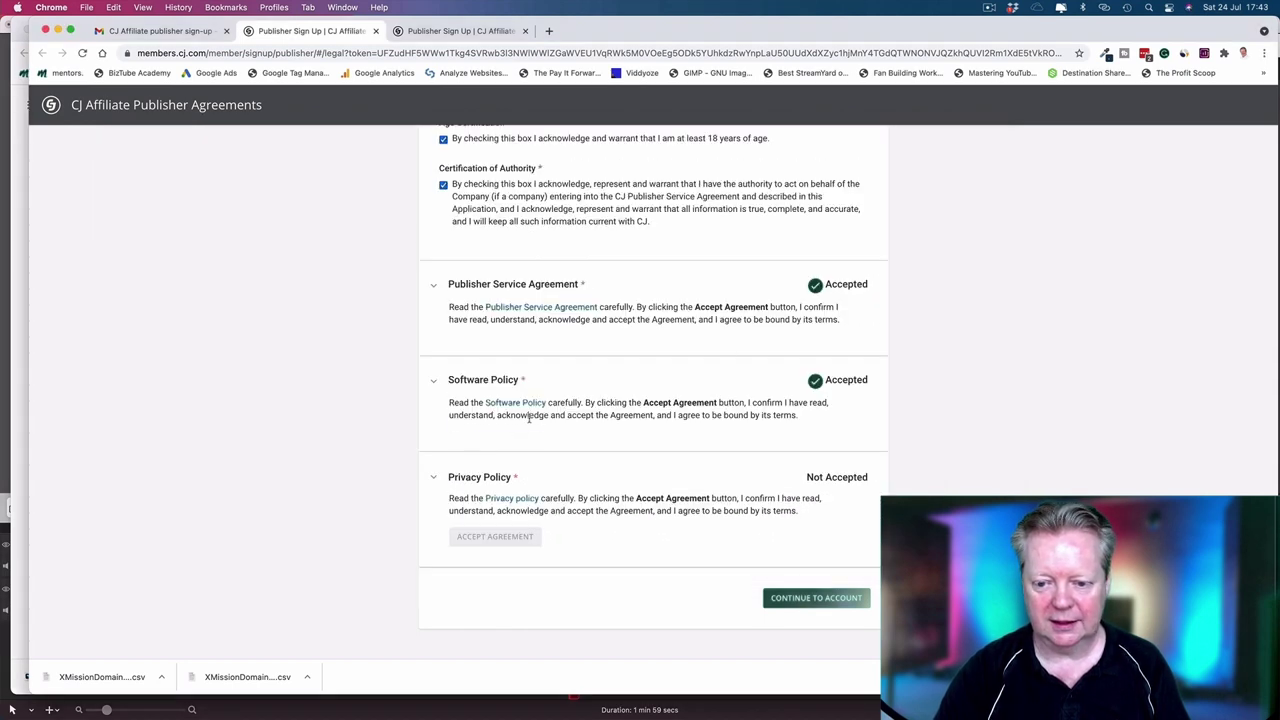
# Step: Open the Privacy Policy, read through it, close it and accept the agreement
pyautogui.click(514, 499)
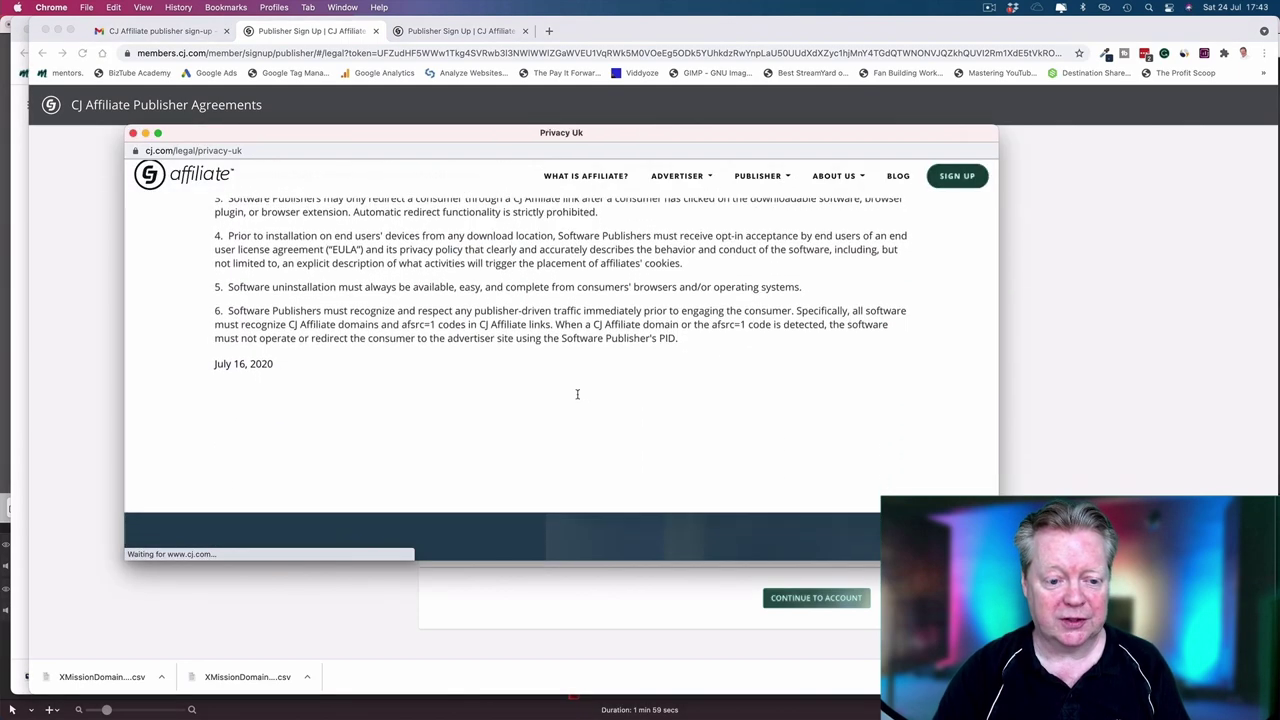
pyautogui.scroll(-5, 577, 394)
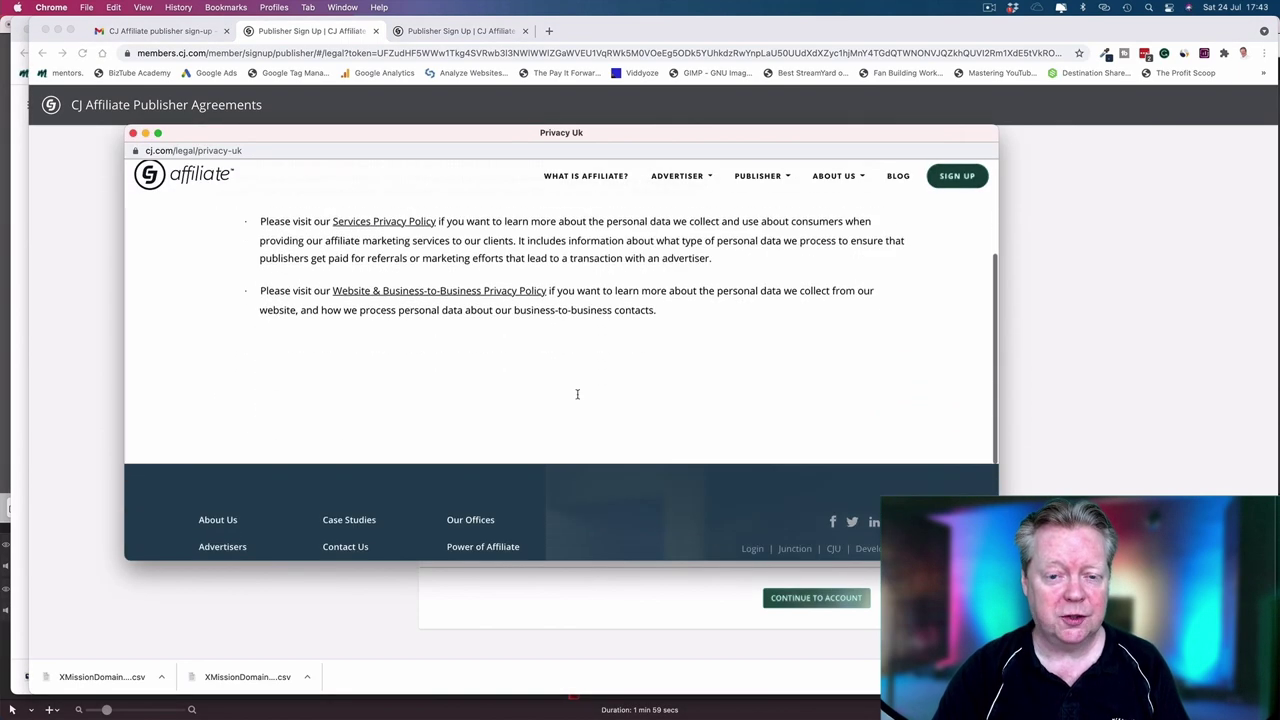
pyautogui.scroll(5, 577, 394)
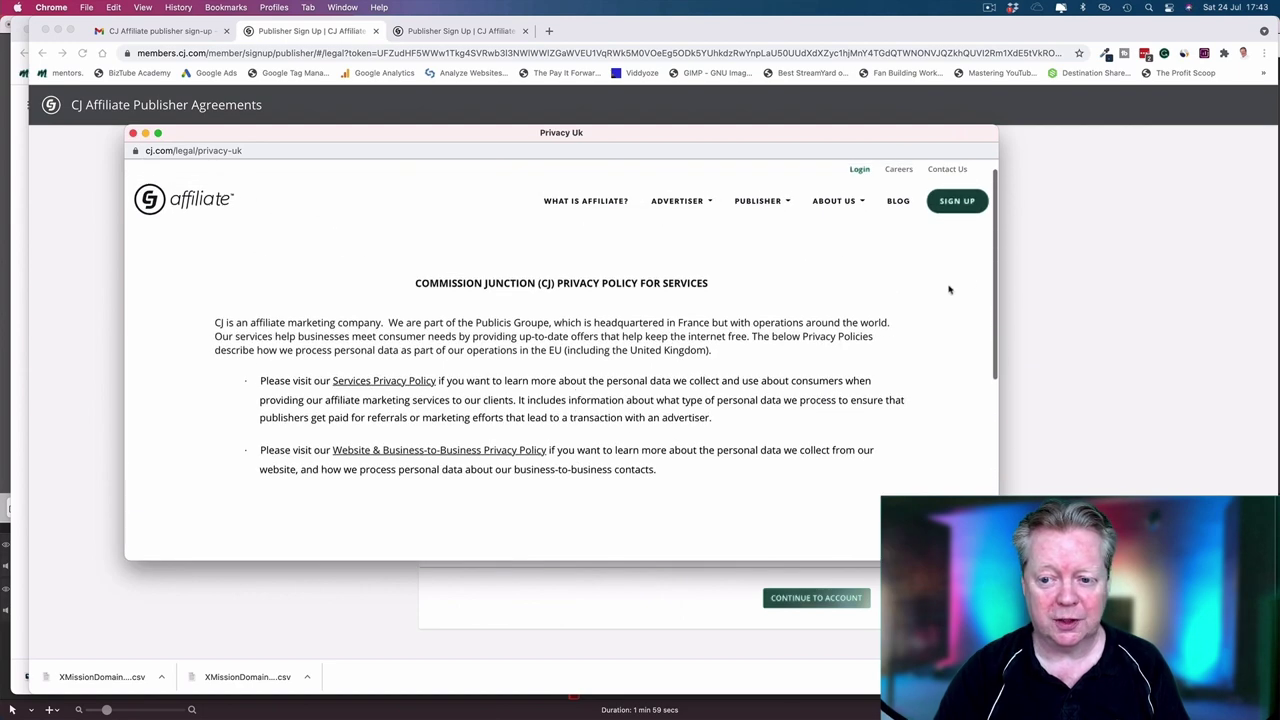
pyautogui.click(1090, 258)
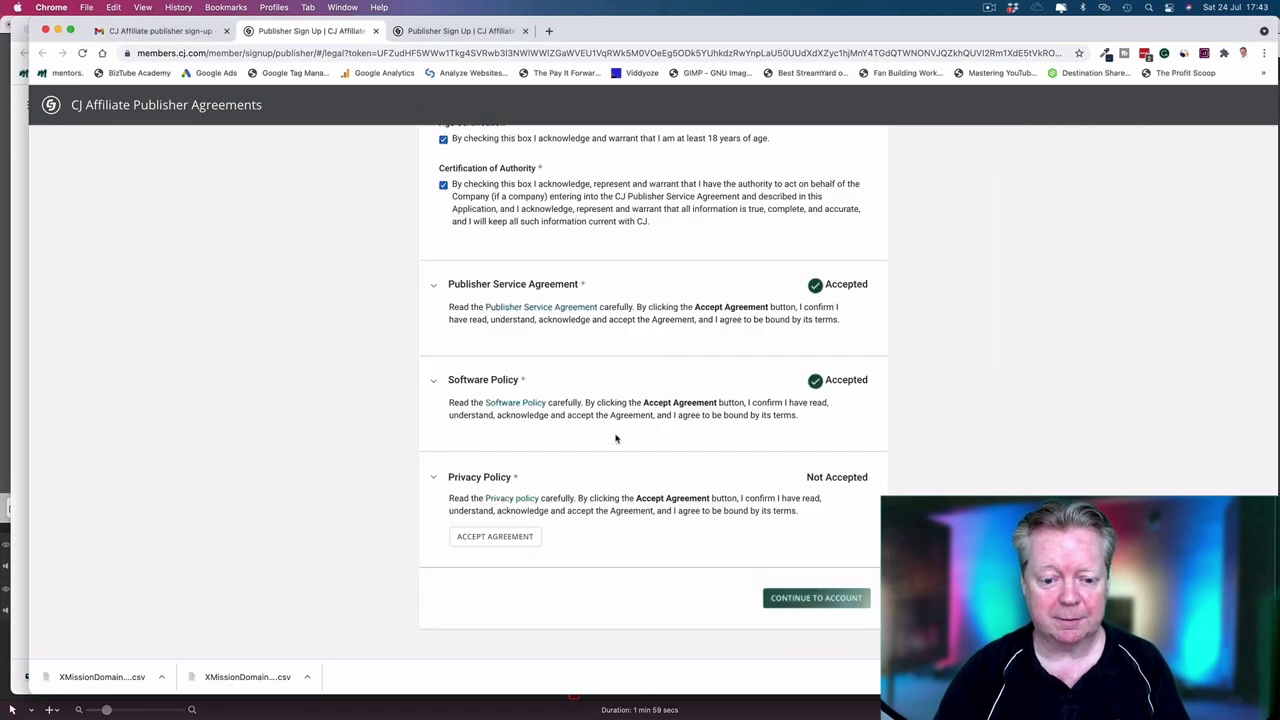
pyautogui.click(500, 537)
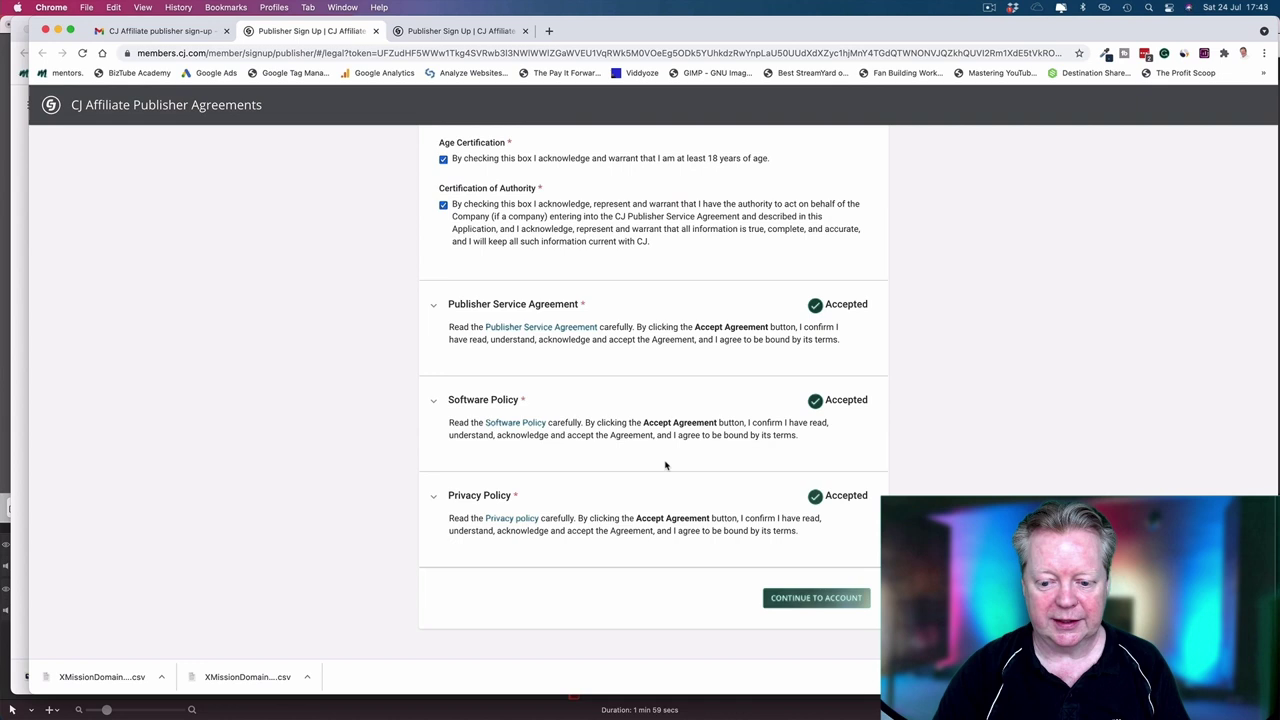
# Step: Continue to the account and log in with the saved email address and password of the new CJ account
pyautogui.click(815, 598)
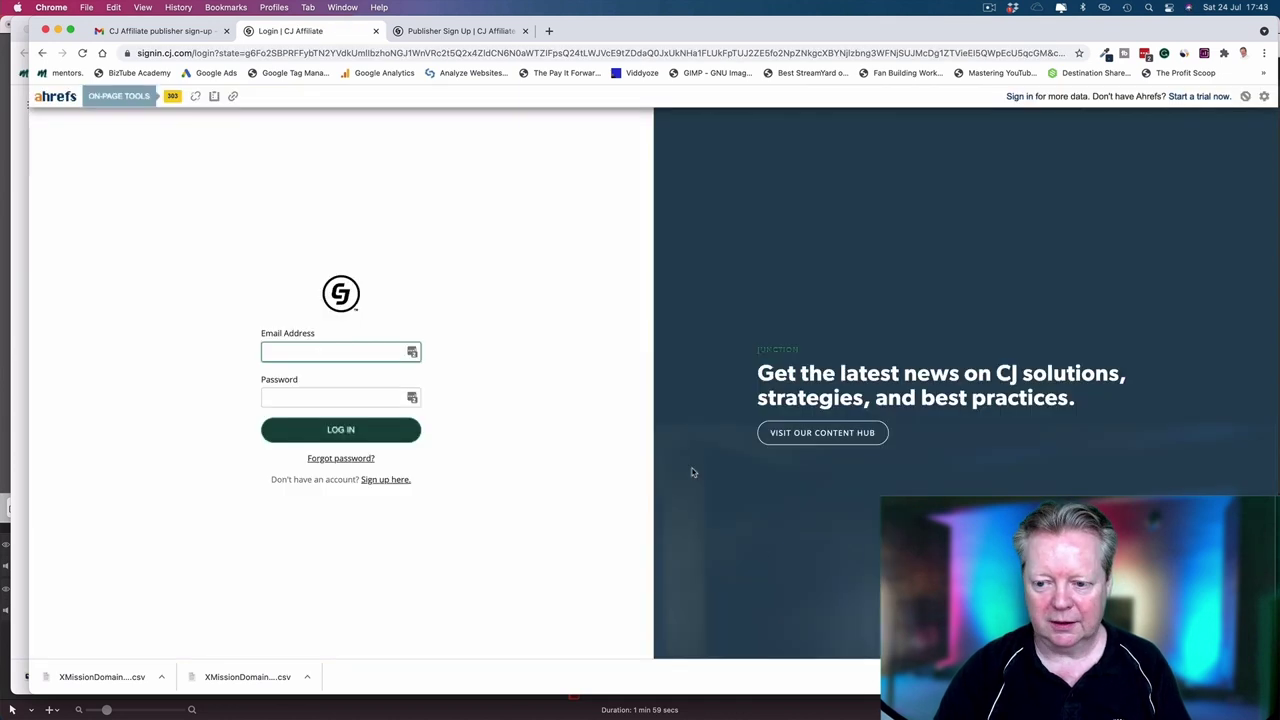
pyautogui.click(412, 352)
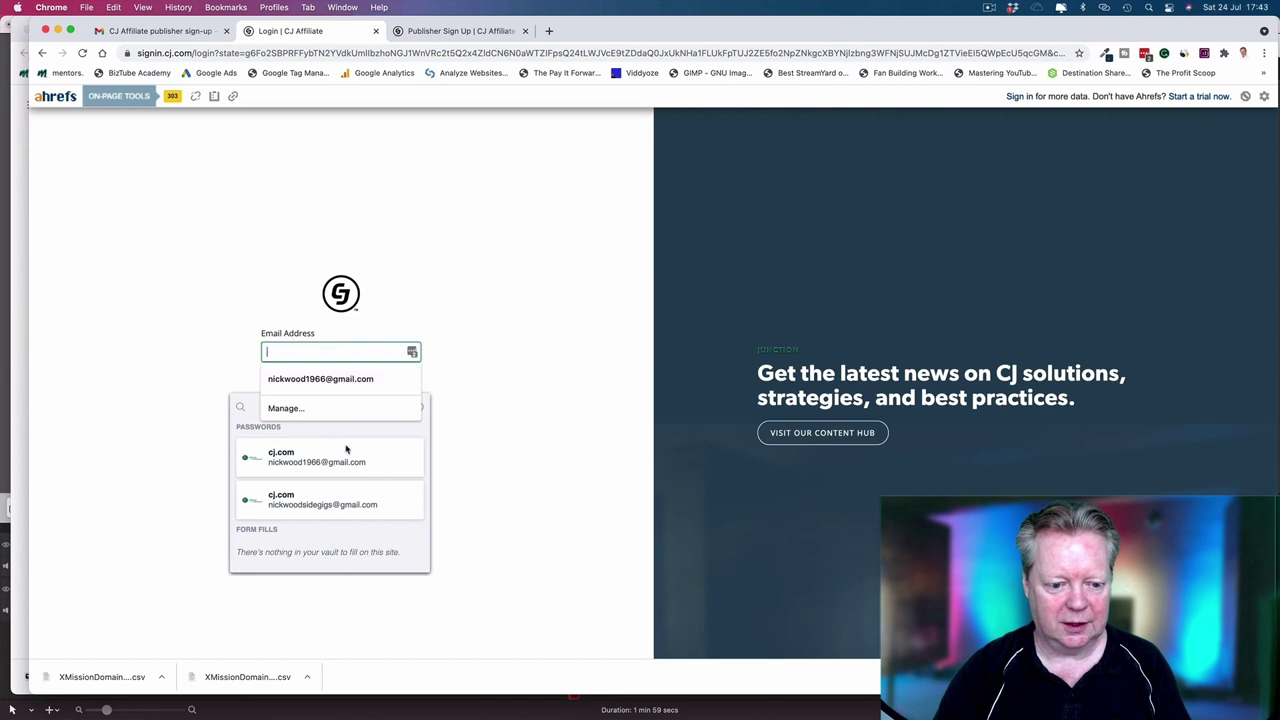
pyautogui.click(312, 502)
pyautogui.click(369, 429)
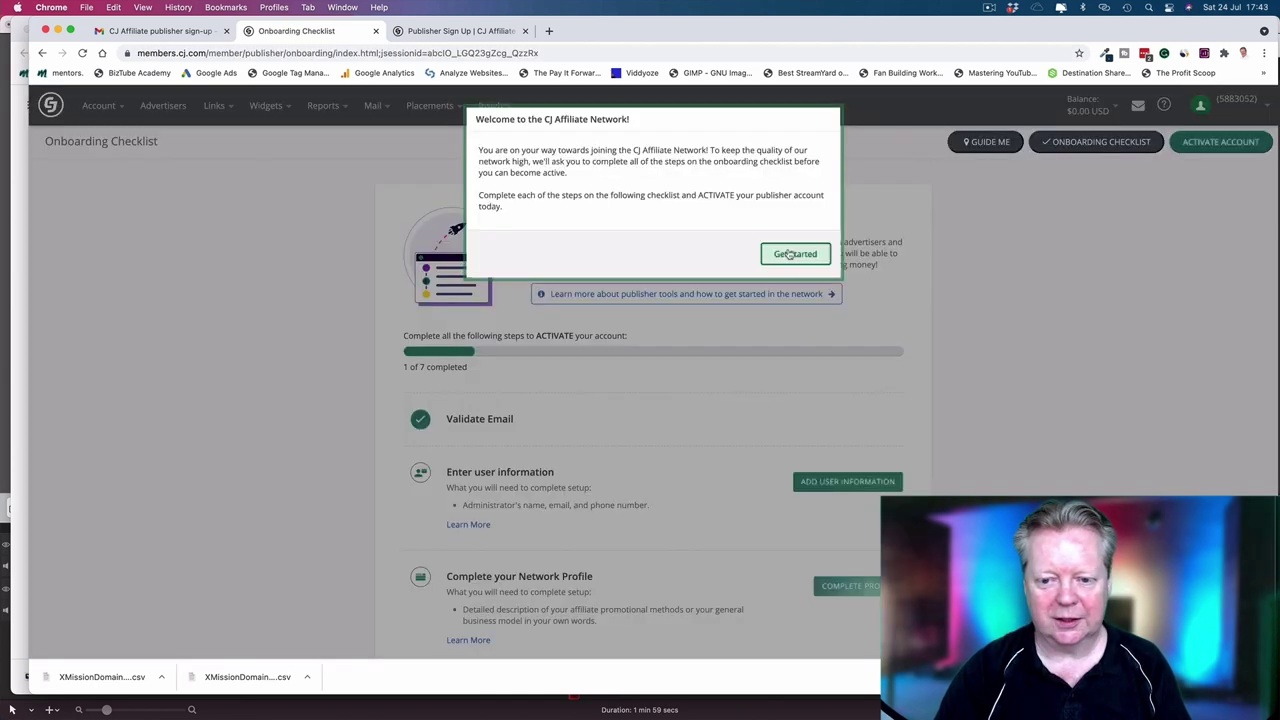
# Step: Dismiss the network welcome message and start the user information task of the onboarding checklist
pyautogui.click(793, 254)
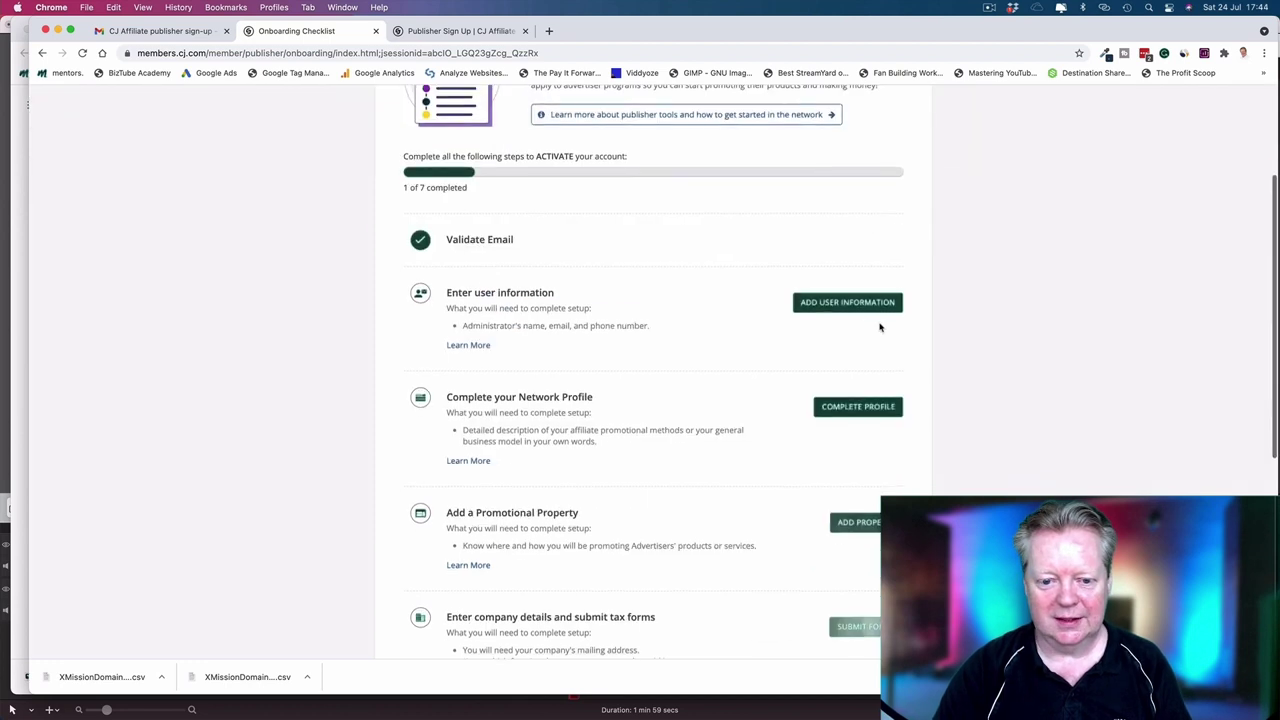
pyautogui.scroll(-5, 880, 320)
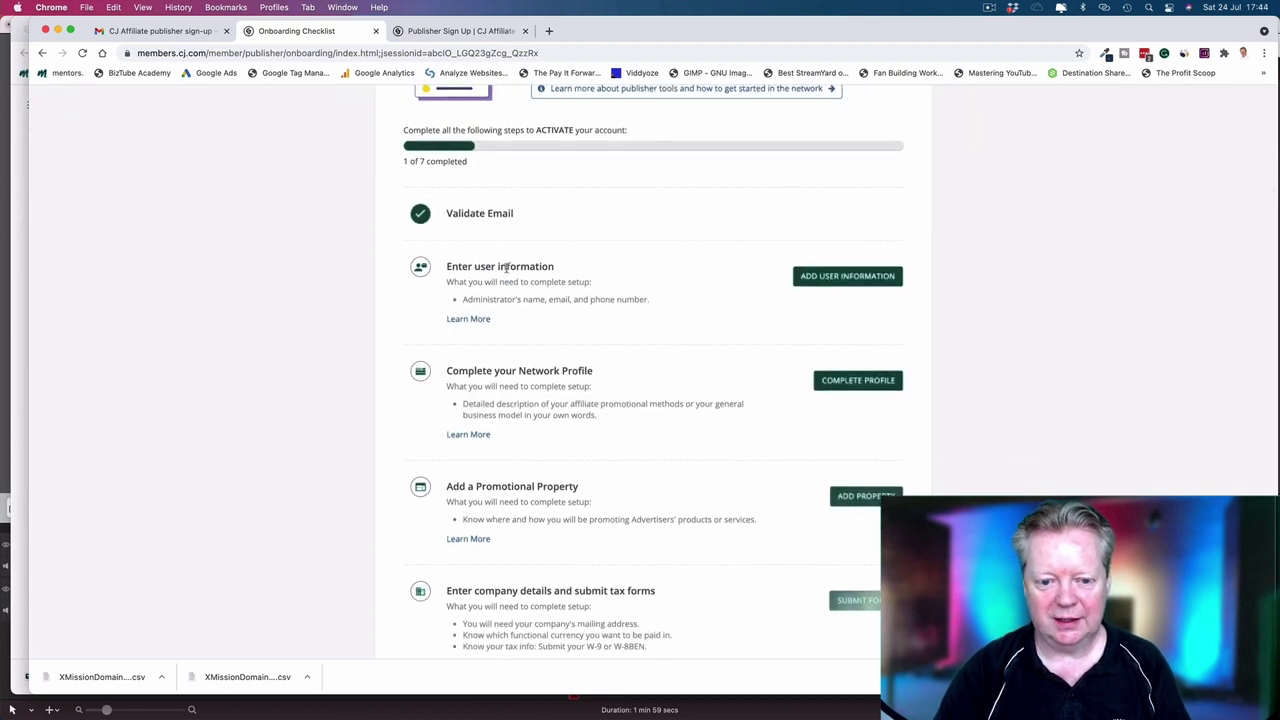
pyautogui.click(843, 278)
pyautogui.click(768, 430)
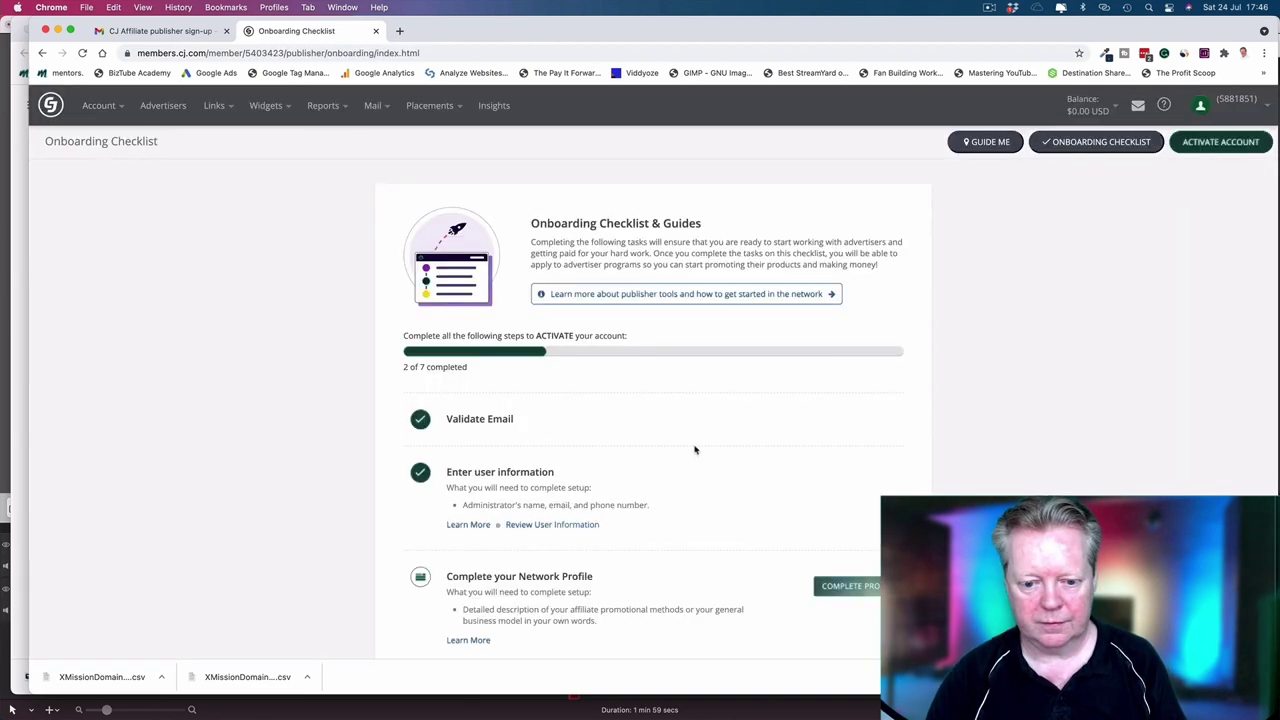
# Step: Start the Network Profile task of the onboarding checklist and continue past its introduction
pyautogui.scroll(-5, 695, 450)
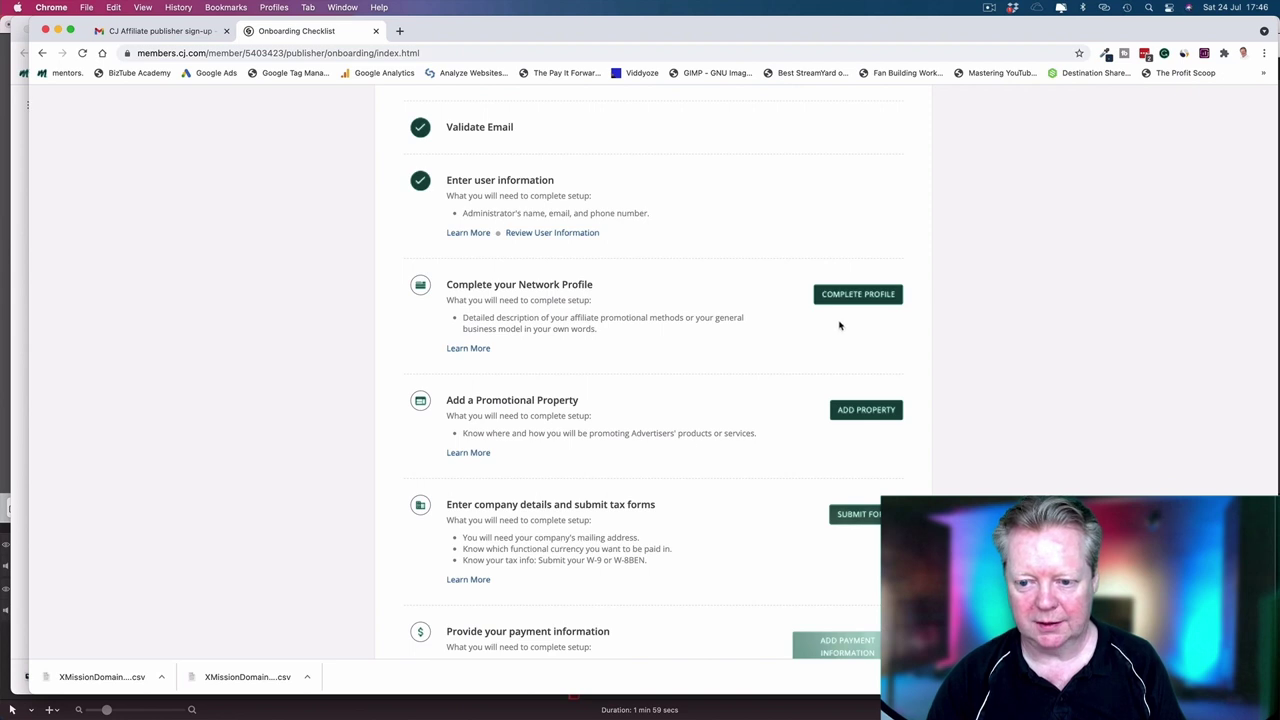
pyautogui.click(864, 295)
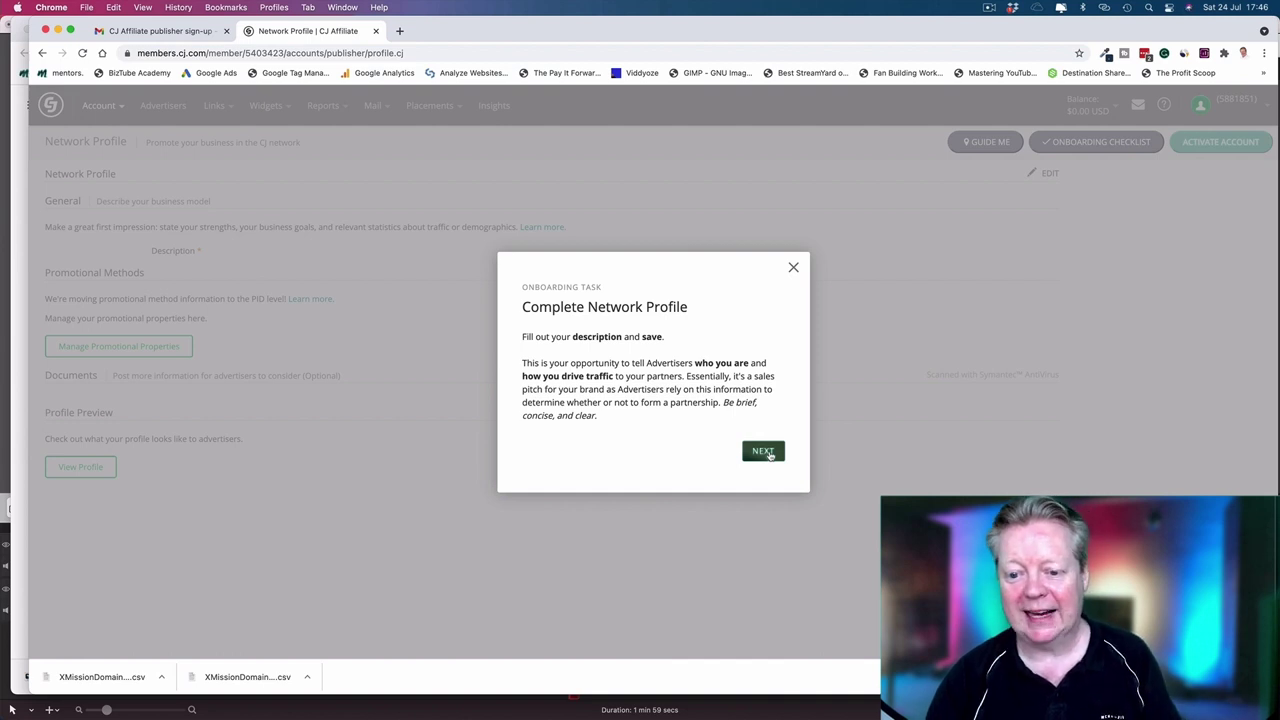
pyautogui.click(763, 451)
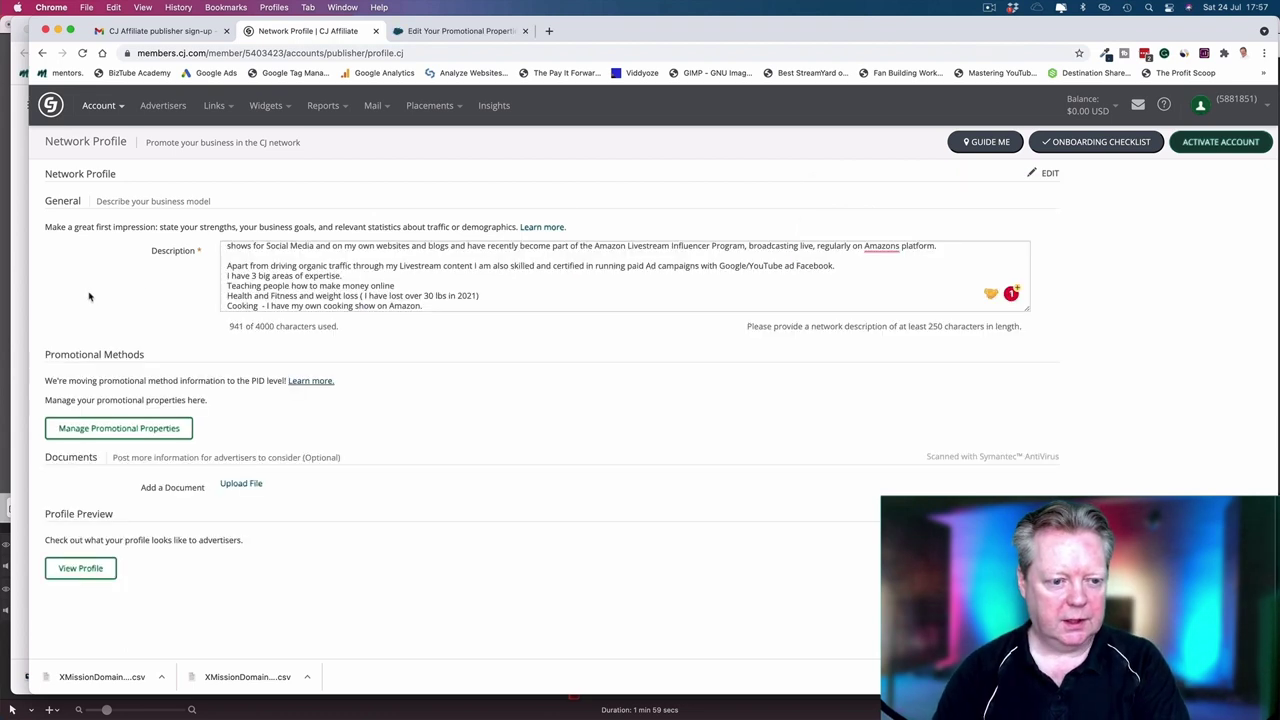
# Step: Read through the network profile description and open the management of promotional properties
pyautogui.scroll(3, 320, 285)
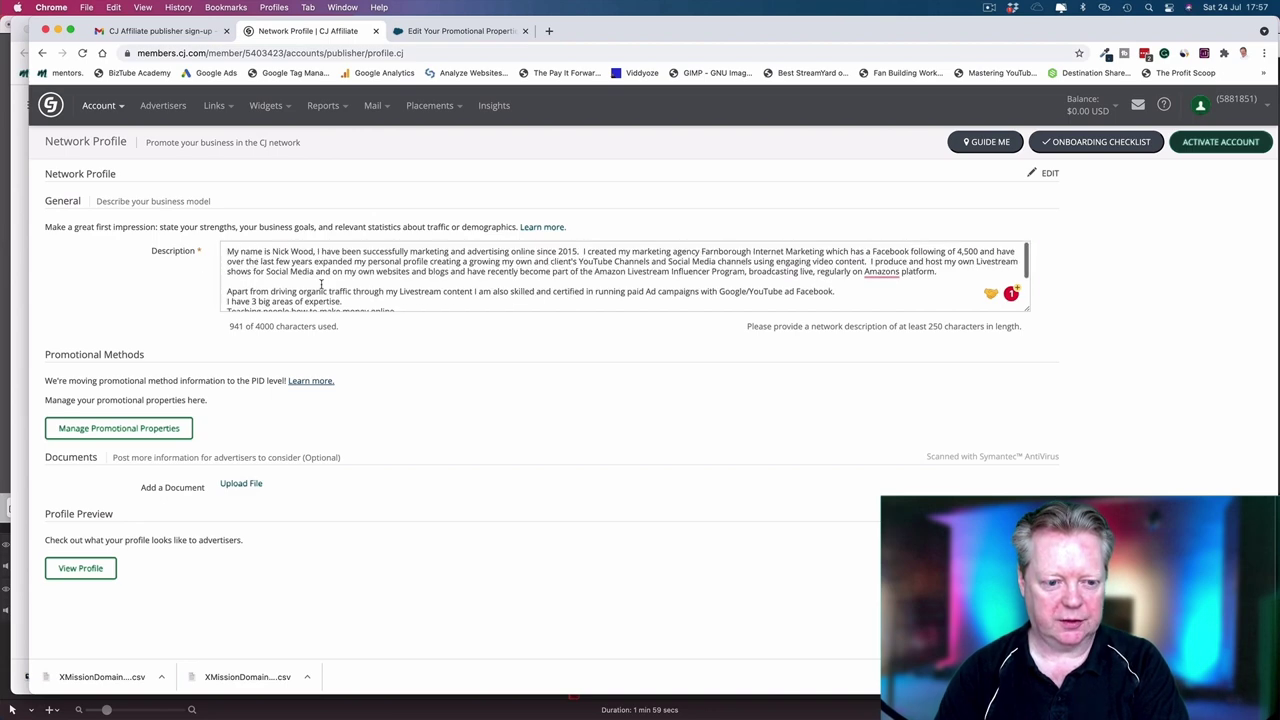
pyautogui.scroll(-5, 320, 285)
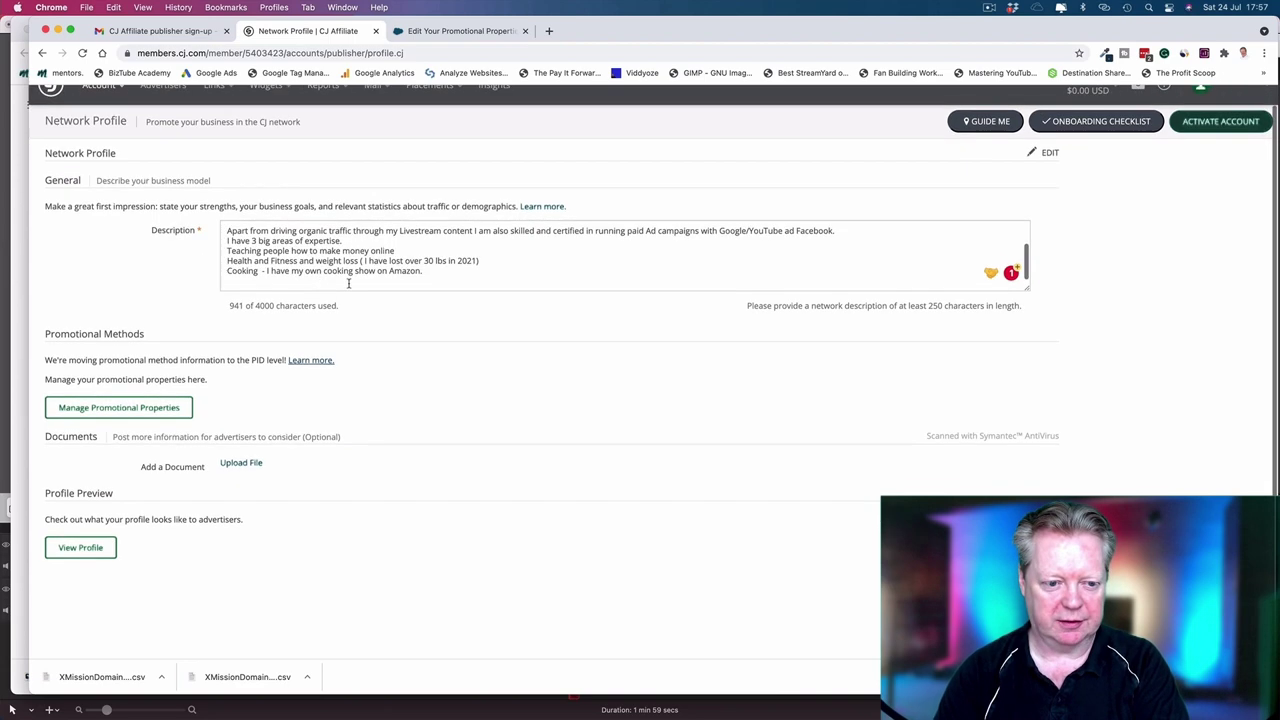
pyautogui.scroll(5, 254, 297)
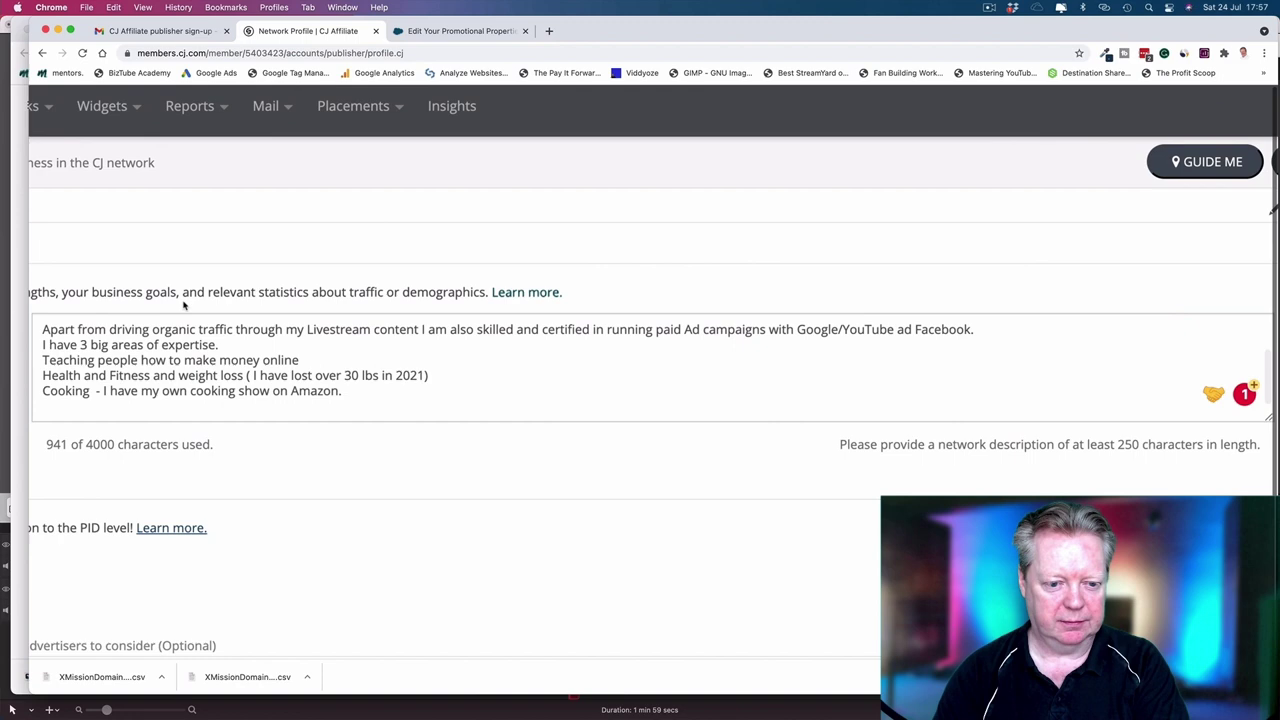
pyautogui.scroll(-5, 183, 305)
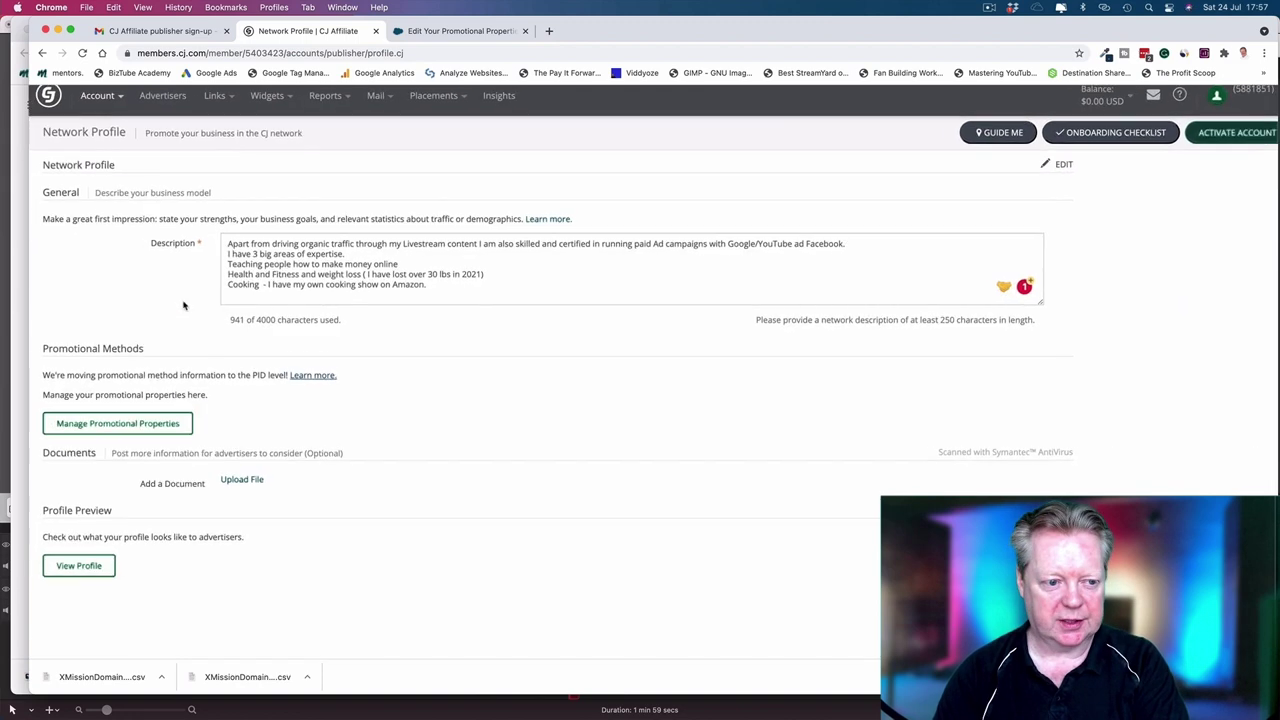
pyautogui.scroll(-2, 190, 315)
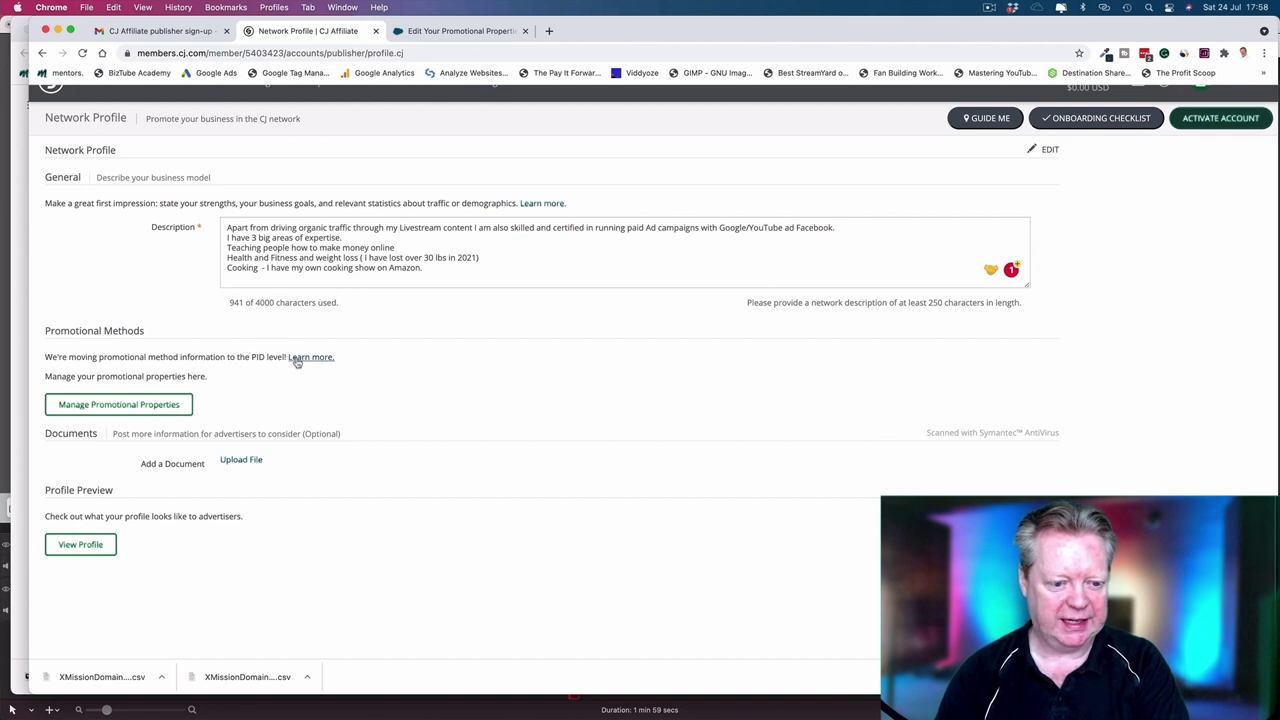
pyautogui.click(140, 408)
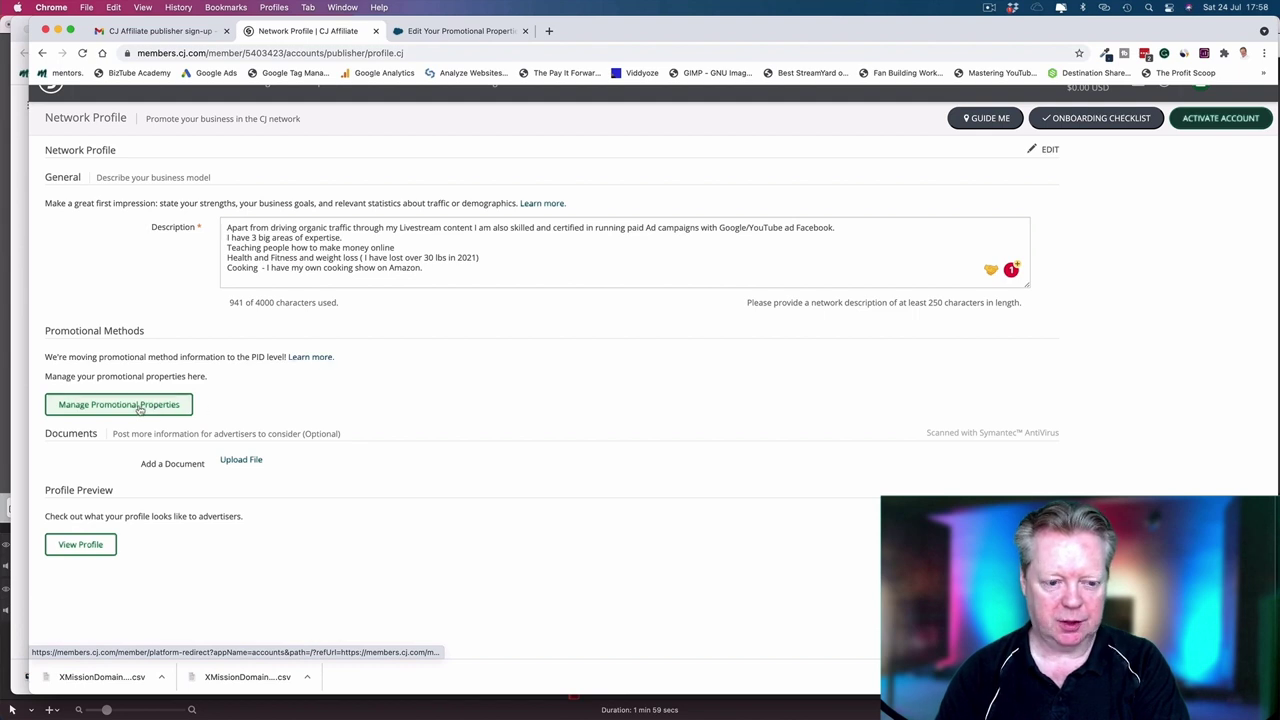
pyautogui.press('Return')
# Step: Look through the available property types for the new promotional property and set the type to Social
pyautogui.scroll(-2, 645, 325)
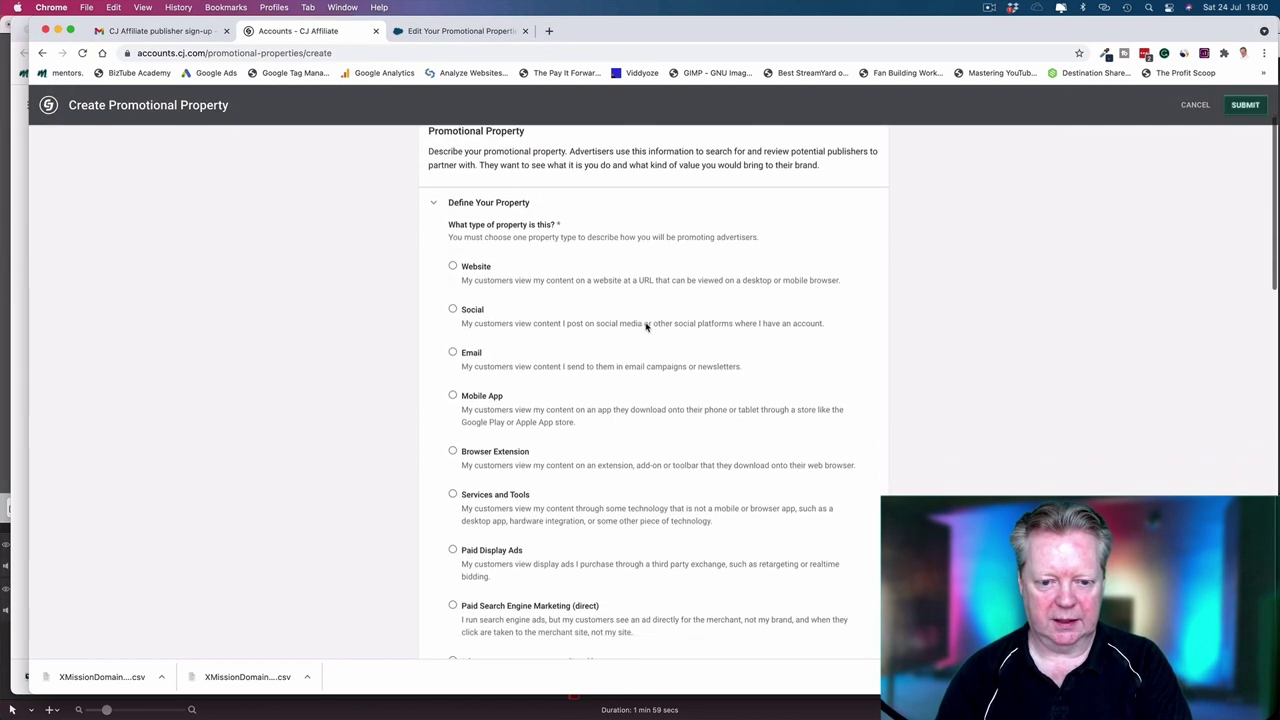
pyautogui.scroll(2, 463, 199)
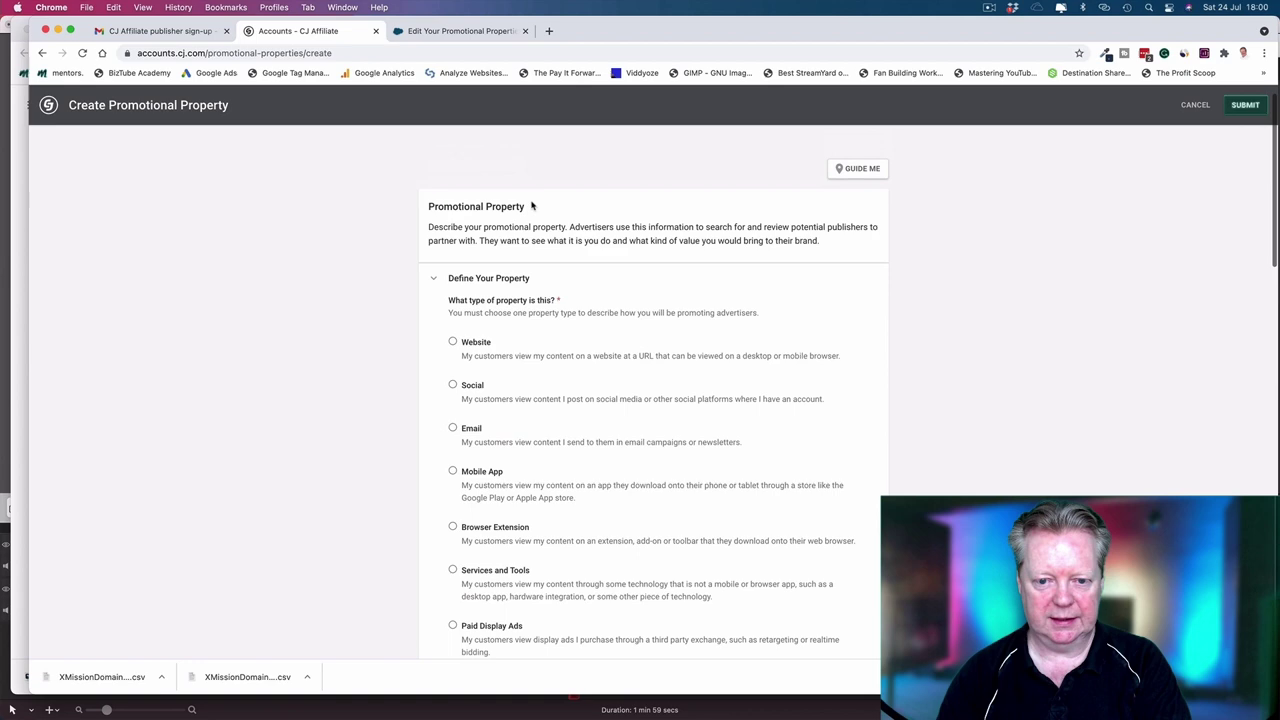
pyautogui.scroll(-8, 529, 206)
pyautogui.scroll(7, 522, 343)
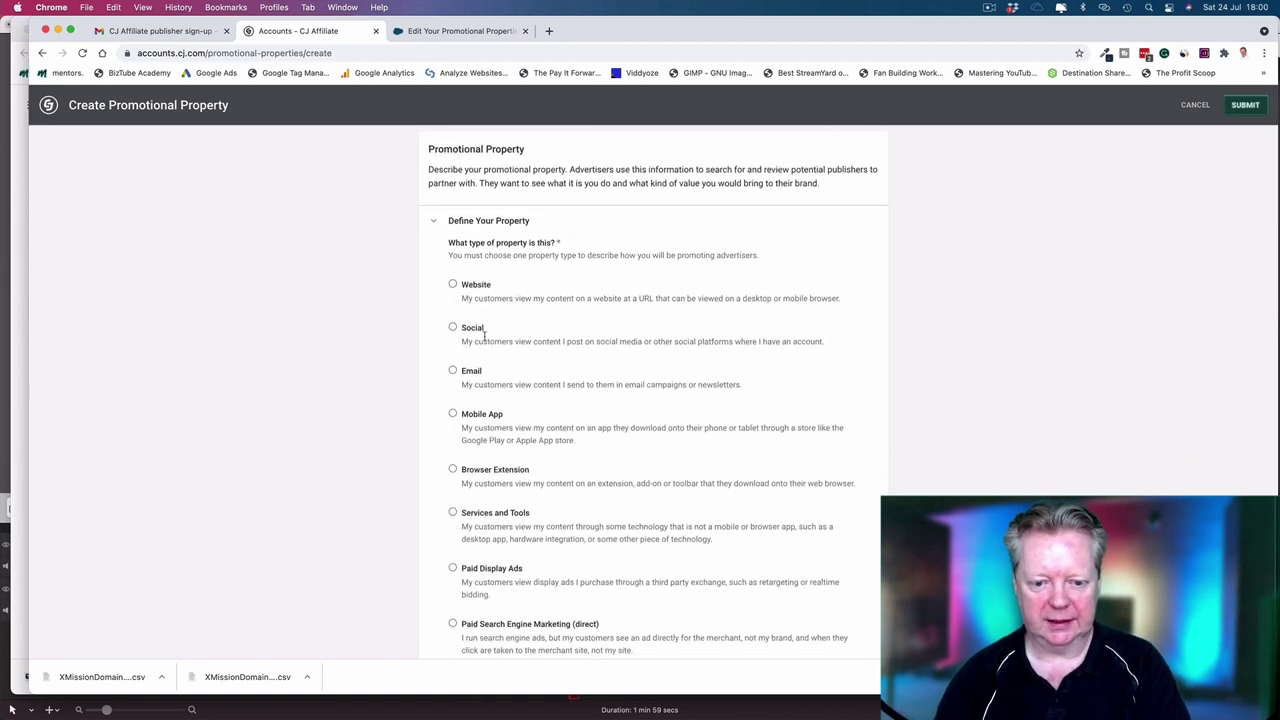
pyautogui.click(453, 285)
pyautogui.click(471, 345)
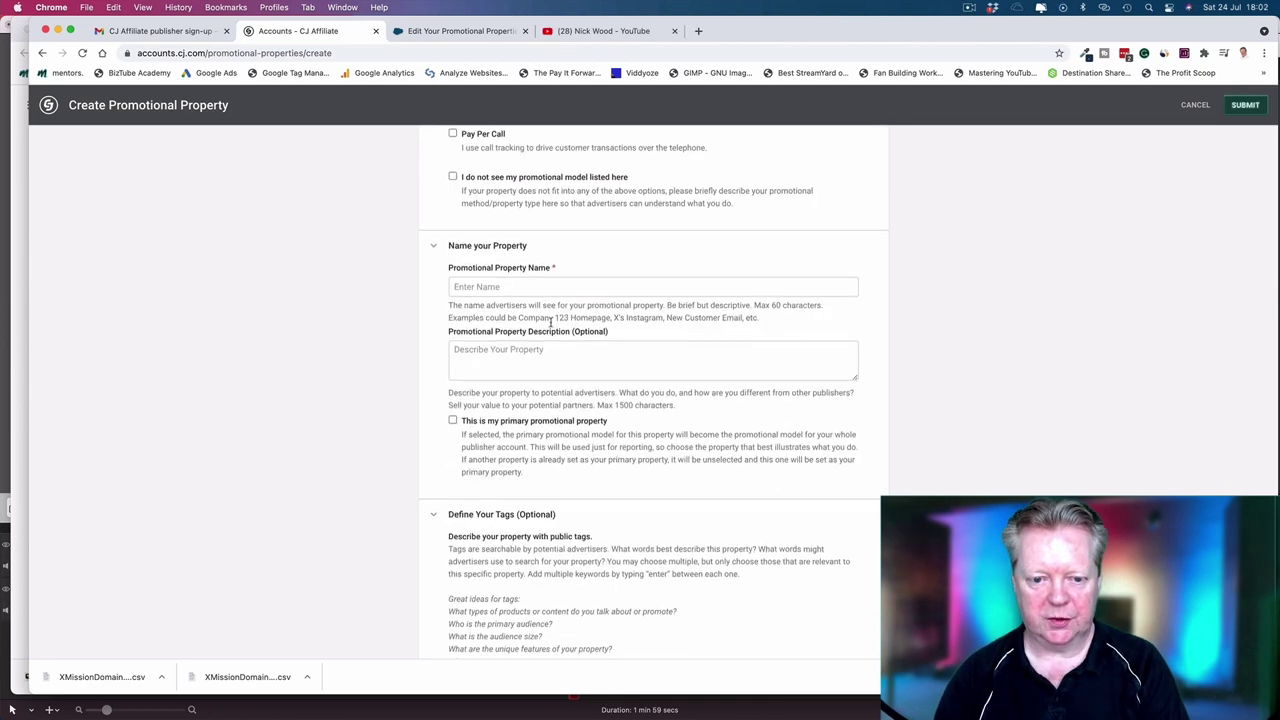
# Step: Enter the property's name and the description "Website Blog posts teaching how to make money online", and mark it as the primary promotional property
pyautogui.scroll(-1, 550, 322)
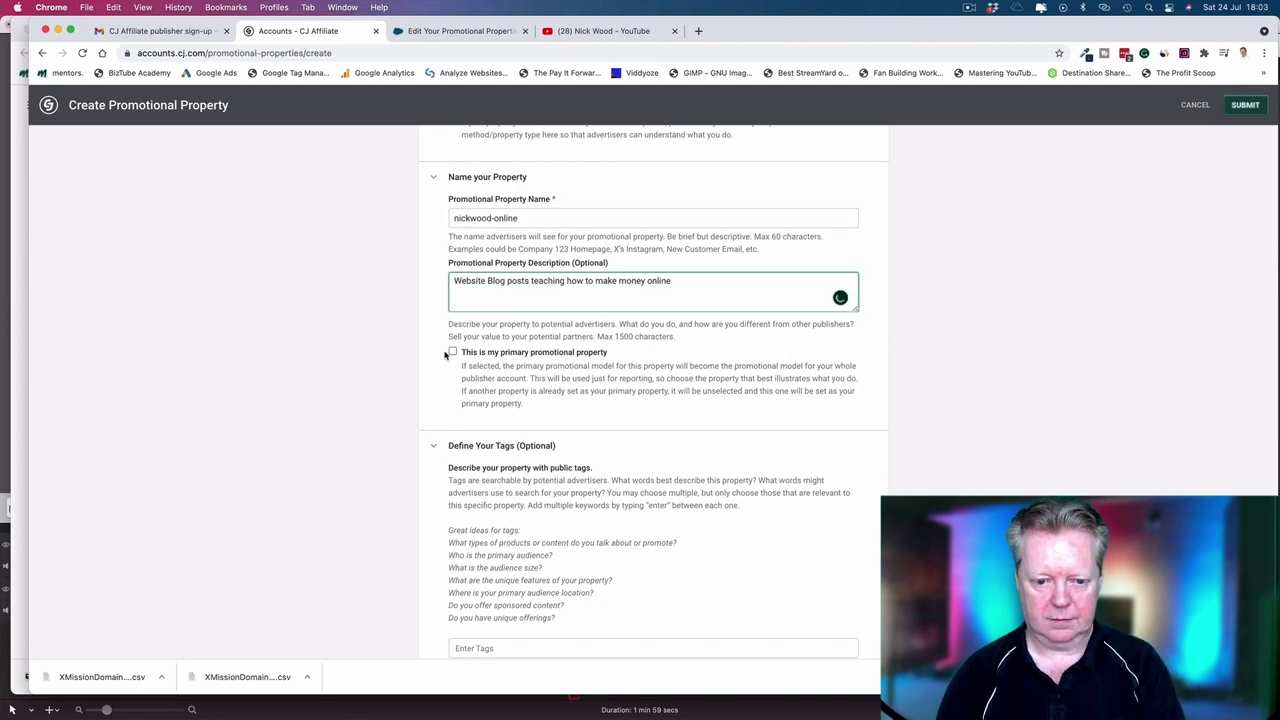
pyautogui.click(452, 309)
# Step: Check the property definition with its YouTube platform and channel link, and submit the promotional property
pyautogui.scroll(10, 660, 535)
pyautogui.scroll(7, 660, 535)
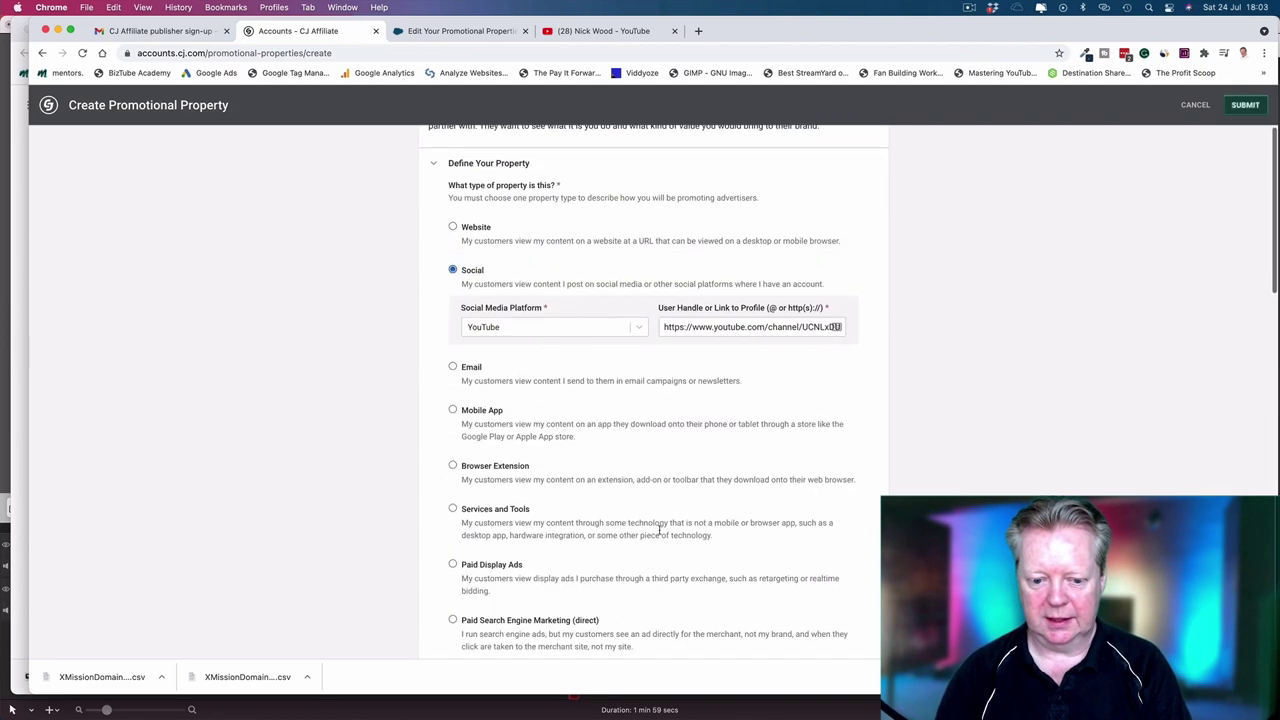
pyautogui.scroll(-5, 660, 535)
pyautogui.scroll(3, 660, 535)
pyautogui.scroll(10, 660, 535)
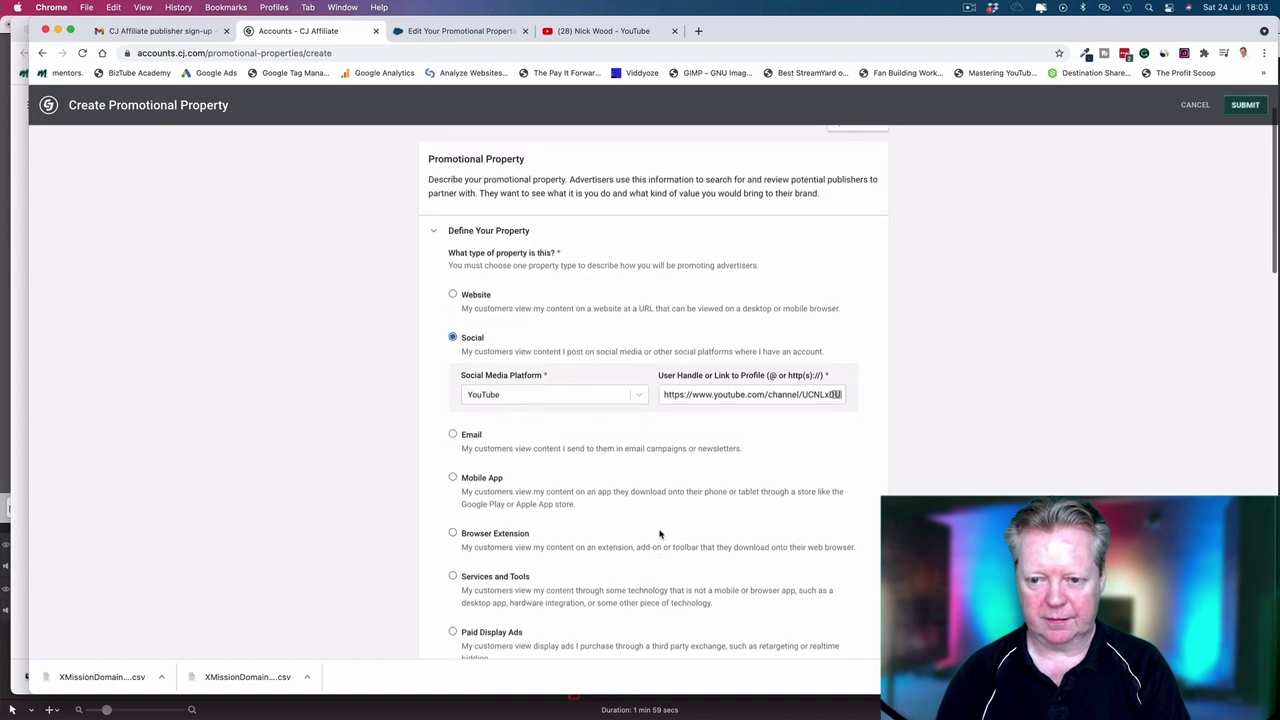
pyautogui.scroll(-1, 657, 528)
pyautogui.click(1245, 104)
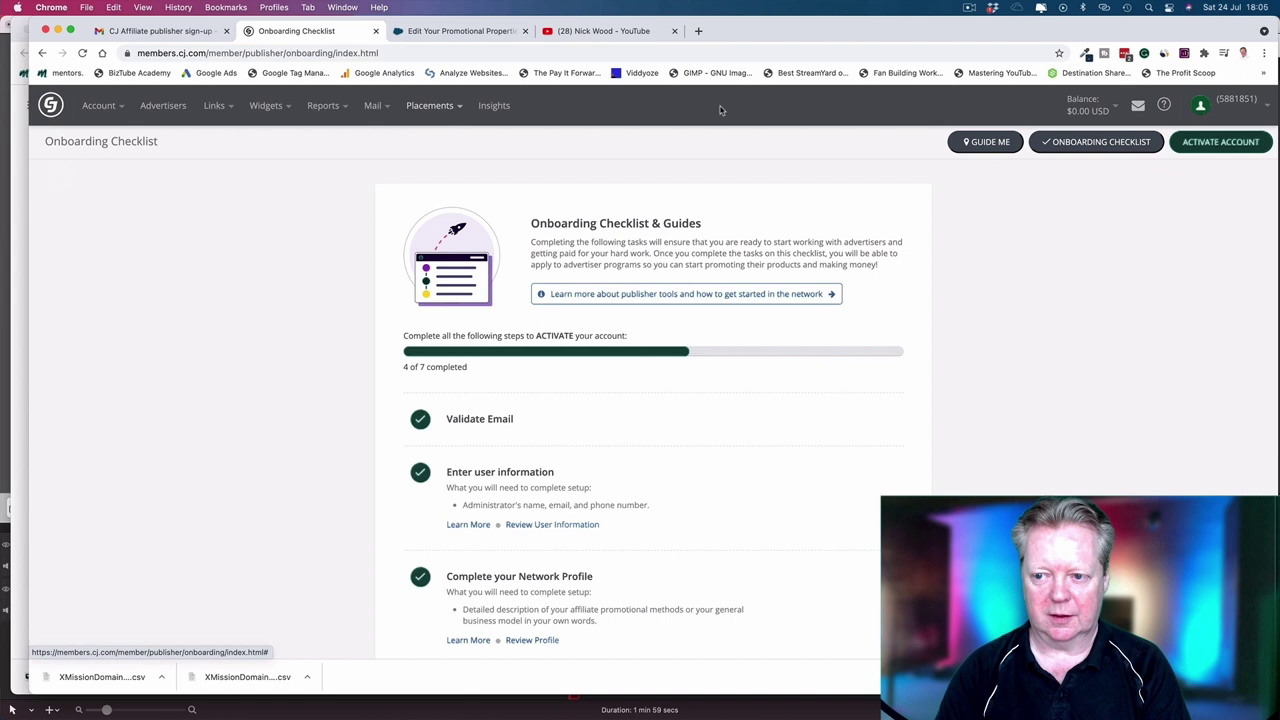
# Step: Start the company details and tax forms task of the onboarding checklist
pyautogui.scroll(-2, 686, 261)
pyautogui.scroll(-5, 686, 261)
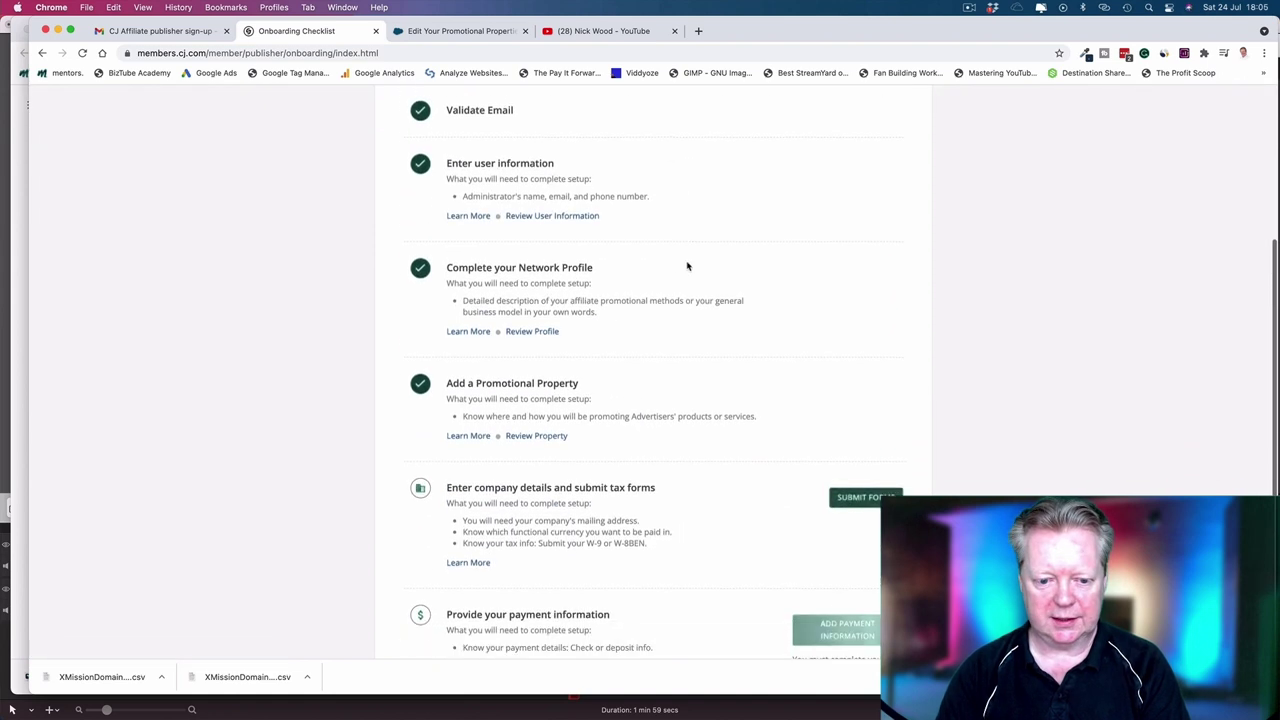
pyautogui.scroll(-1, 687, 266)
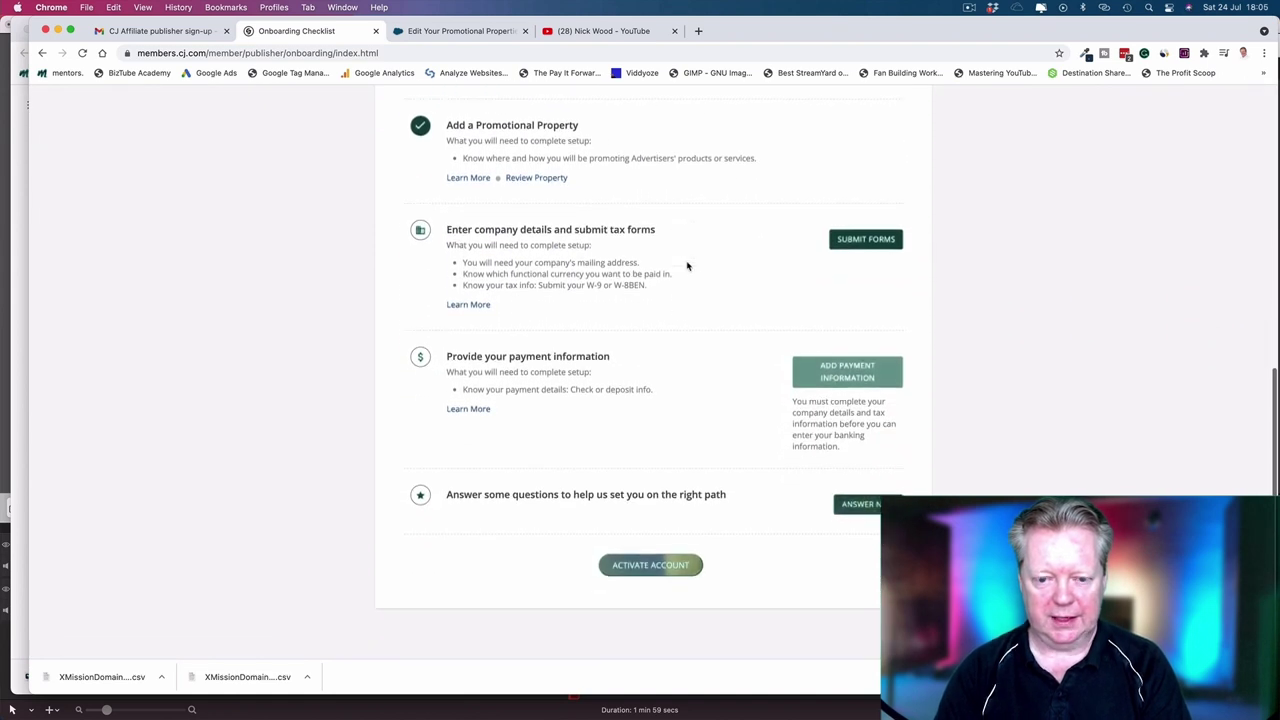
pyautogui.click(886, 243)
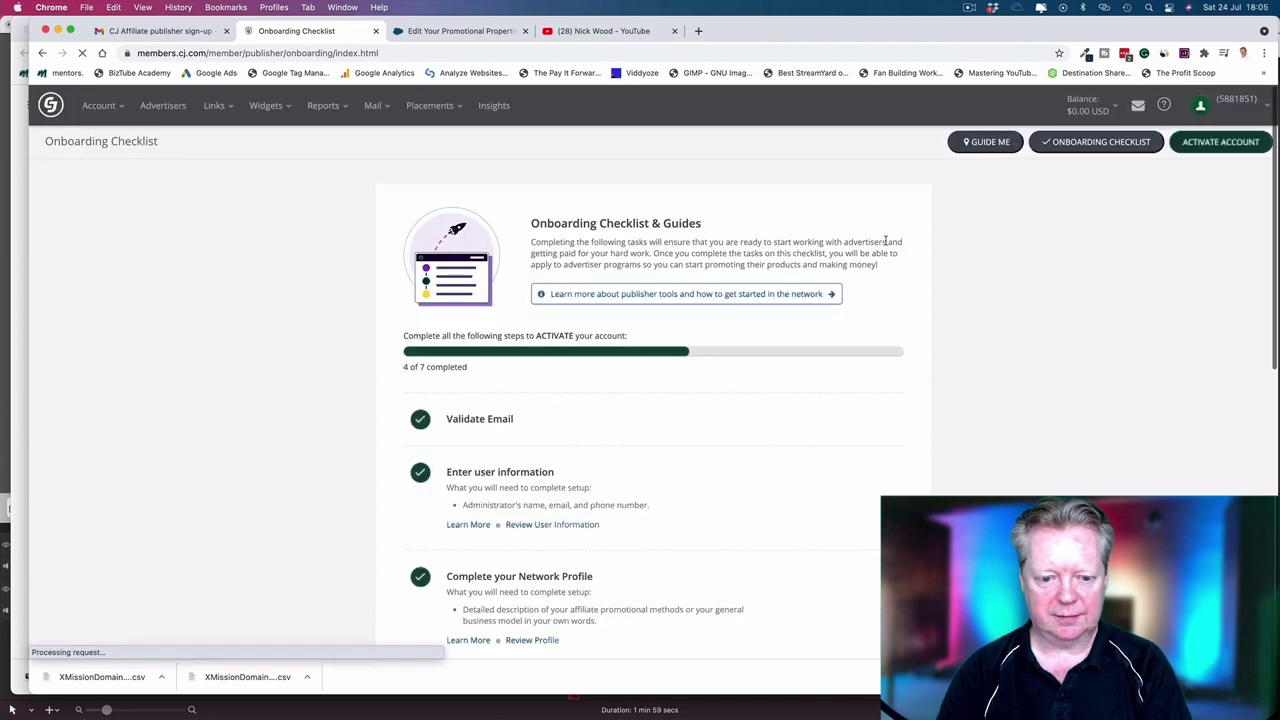